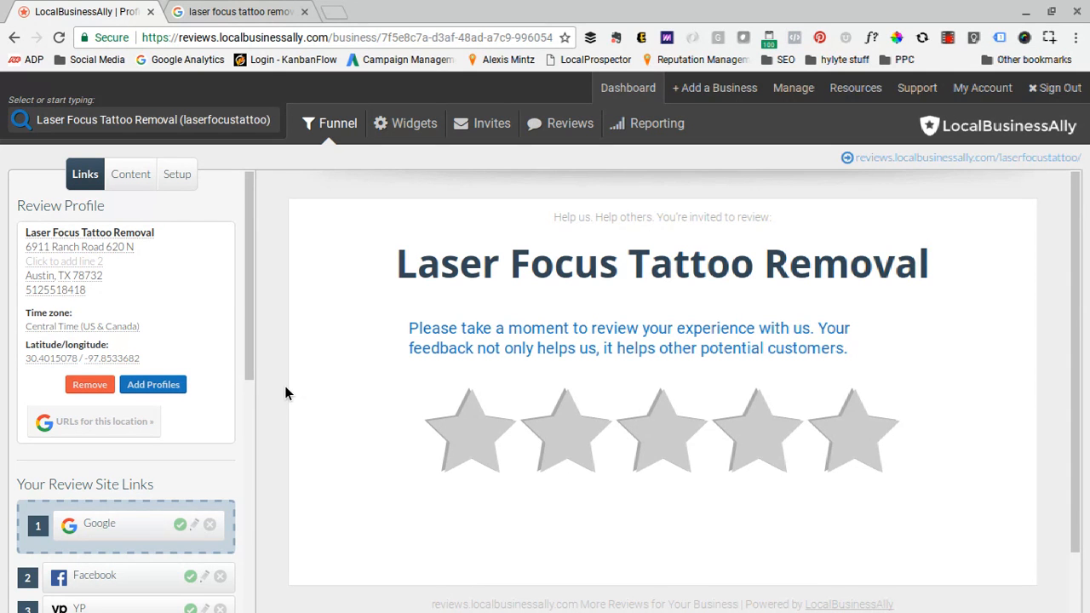
- Move the Yelp link to third position in the review site links and enable it
{"action": "scroll", "coordinate": [209, 423], "scroll_direction": "down", "scroll_amount": 3}
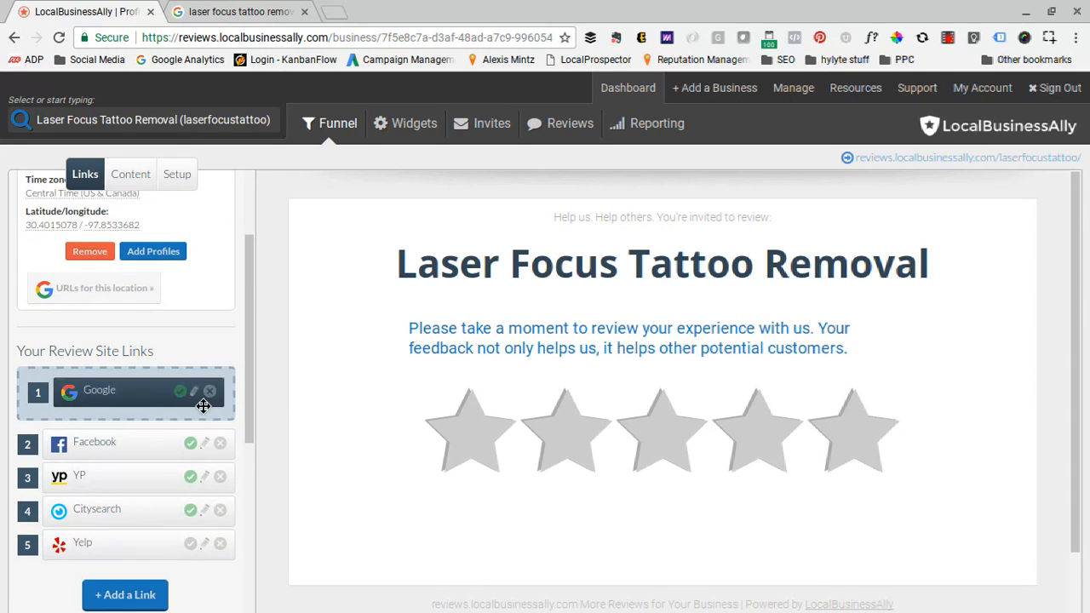
{"action": "scroll", "coordinate": [190, 411], "scroll_direction": "up", "scroll_amount": 3}
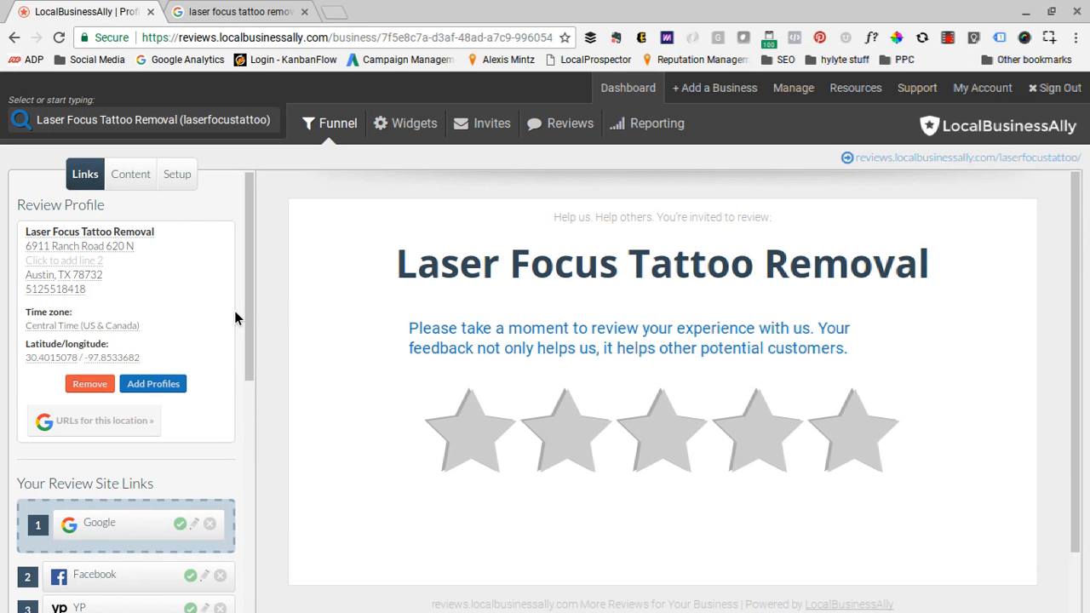
{"action": "scroll", "coordinate": [235, 317], "scroll_direction": "down", "scroll_amount": 3}
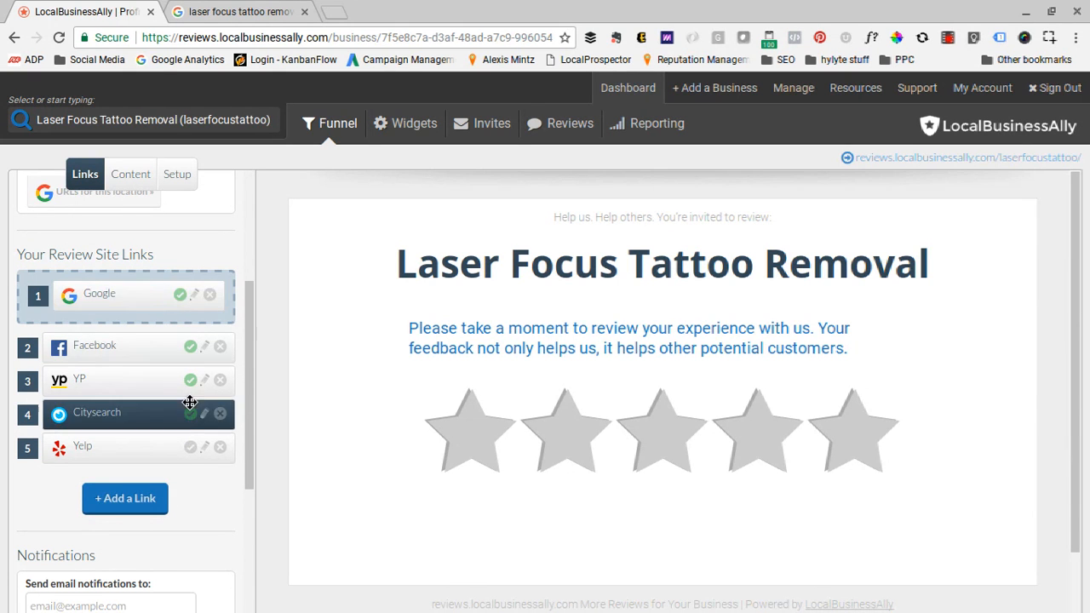
{"action": "left_click", "coordinate": [189, 449]}
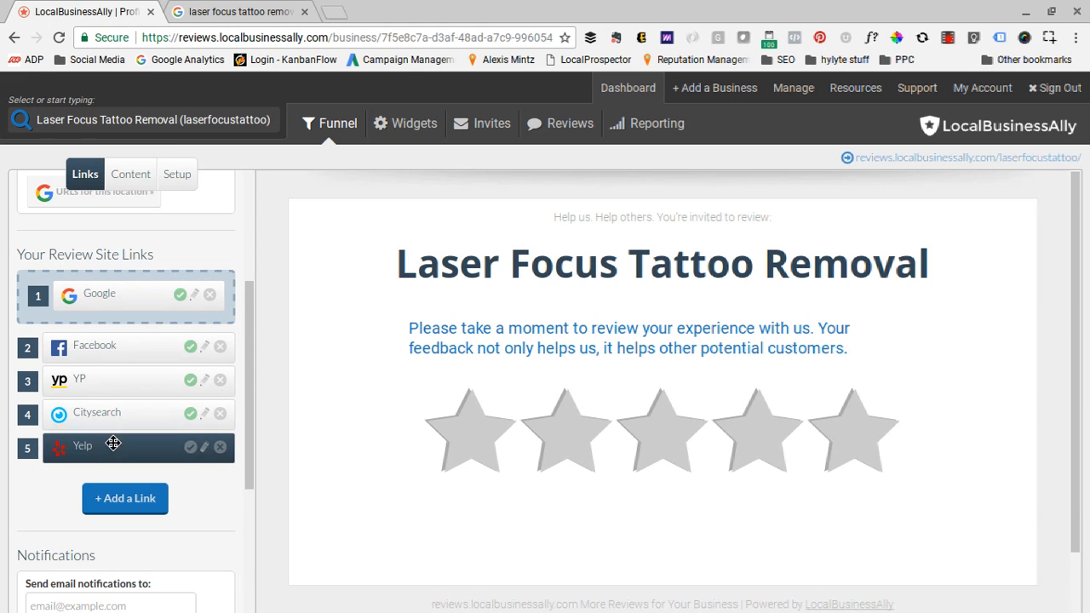
{"action": "left_click_drag", "start_coordinate": [112, 449], "coordinate": [113, 373]}
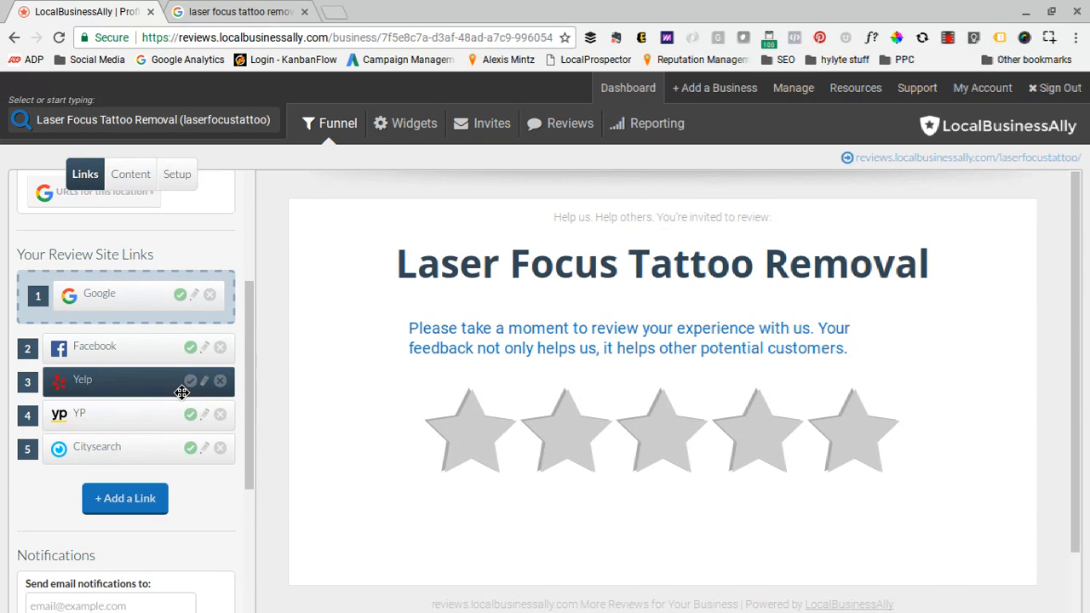
{"action": "left_click", "coordinate": [189, 382]}
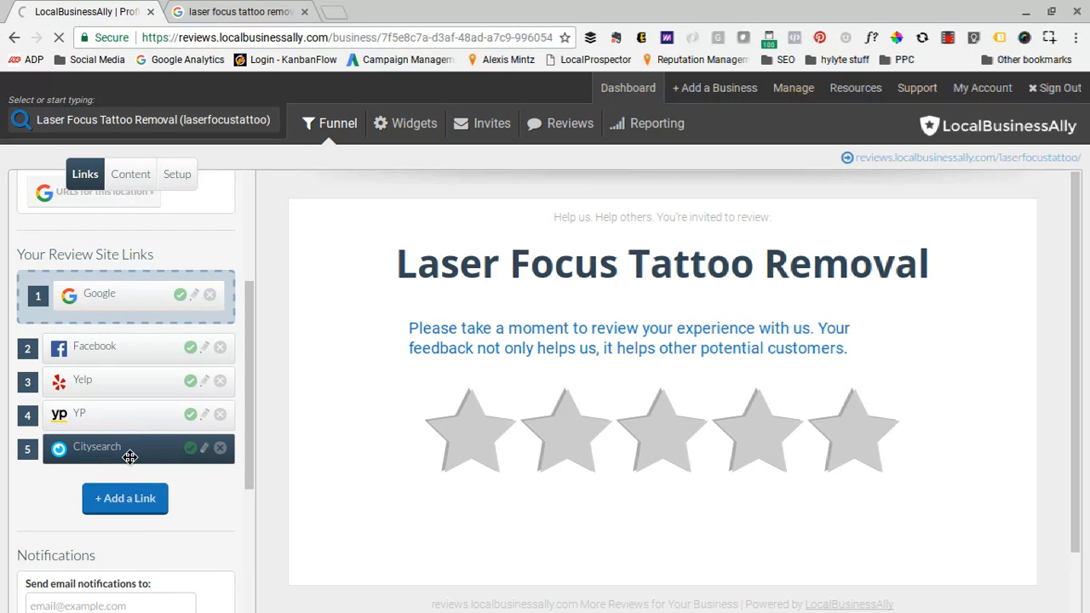
- Disable the YP and Citysearch links, and preview the review site choices offered after a five-star rating
{"action": "left_click", "coordinate": [190, 416]}
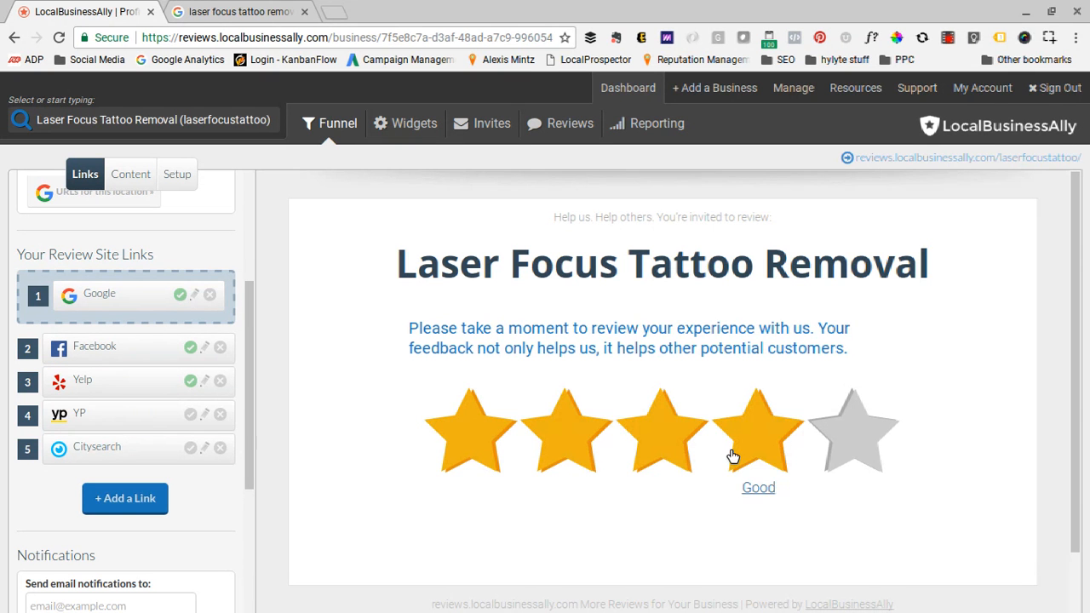
{"action": "left_click", "coordinate": [846, 447]}
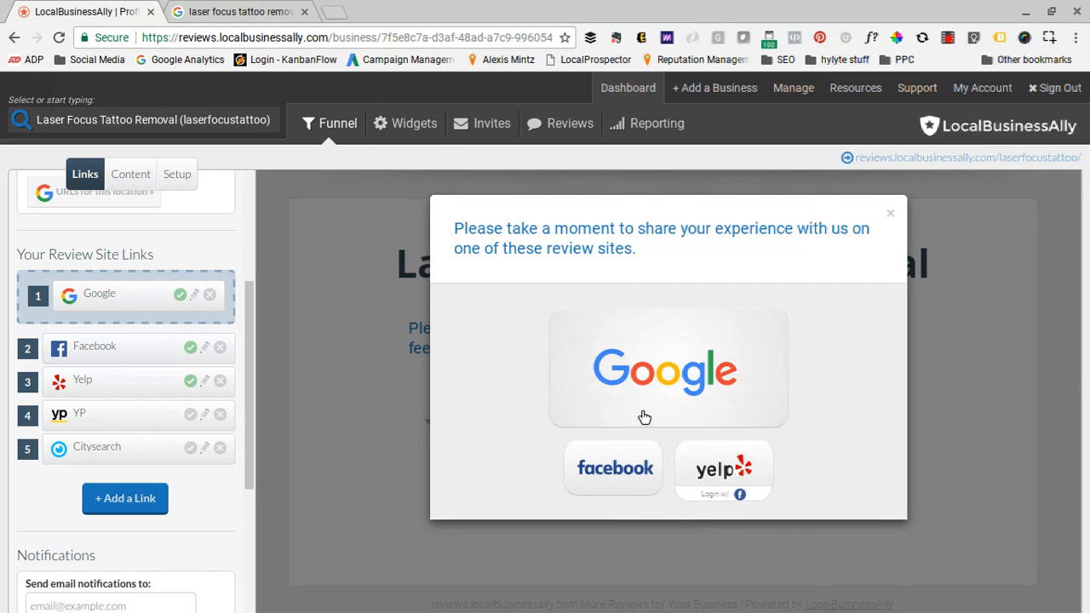
{"action": "left_click", "coordinate": [890, 213]}
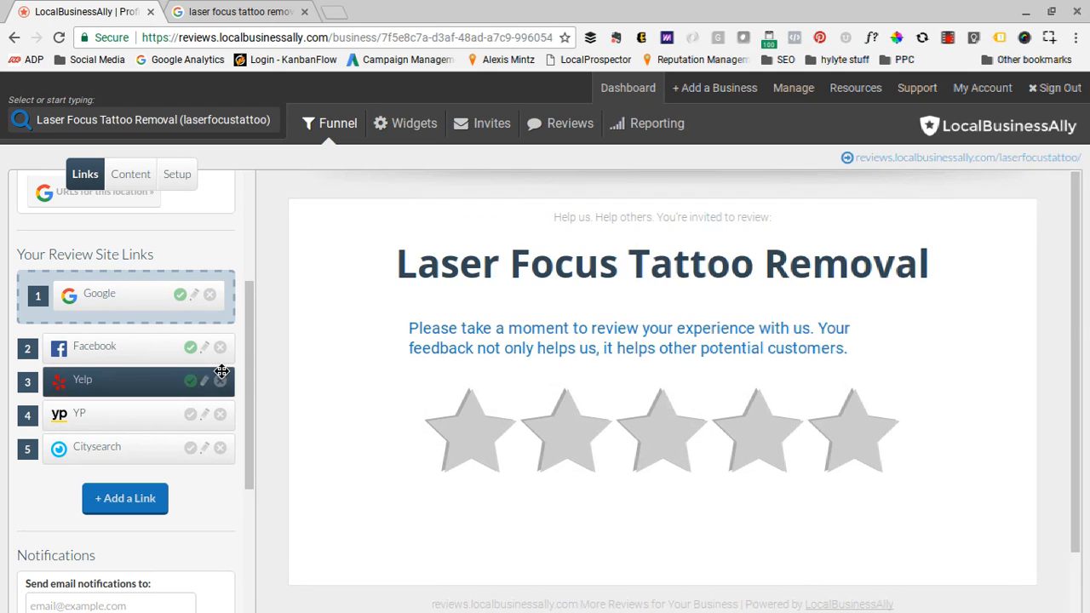
- Try enabling the YP link and preview the five-star review site choices with it included
{"action": "left_click", "coordinate": [191, 416]}
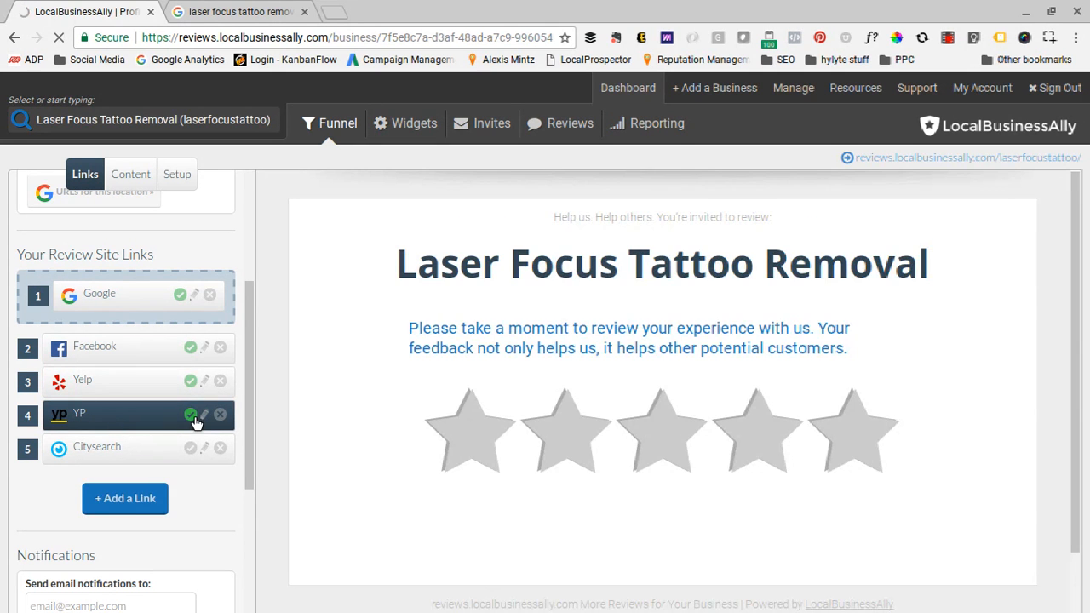
{"action": "left_click", "coordinate": [863, 438]}
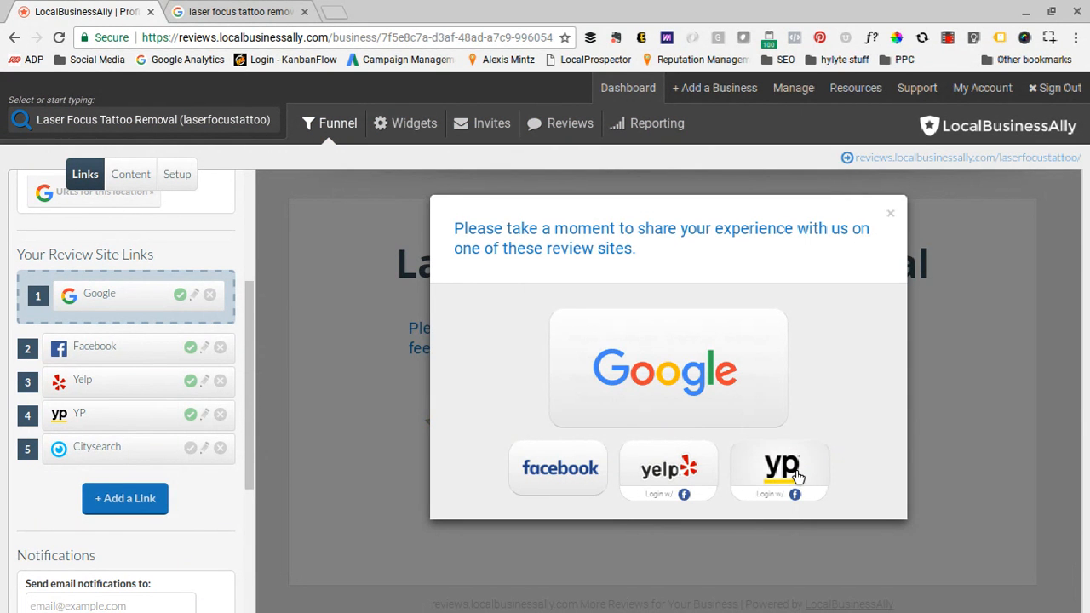
{"action": "left_click", "coordinate": [891, 214]}
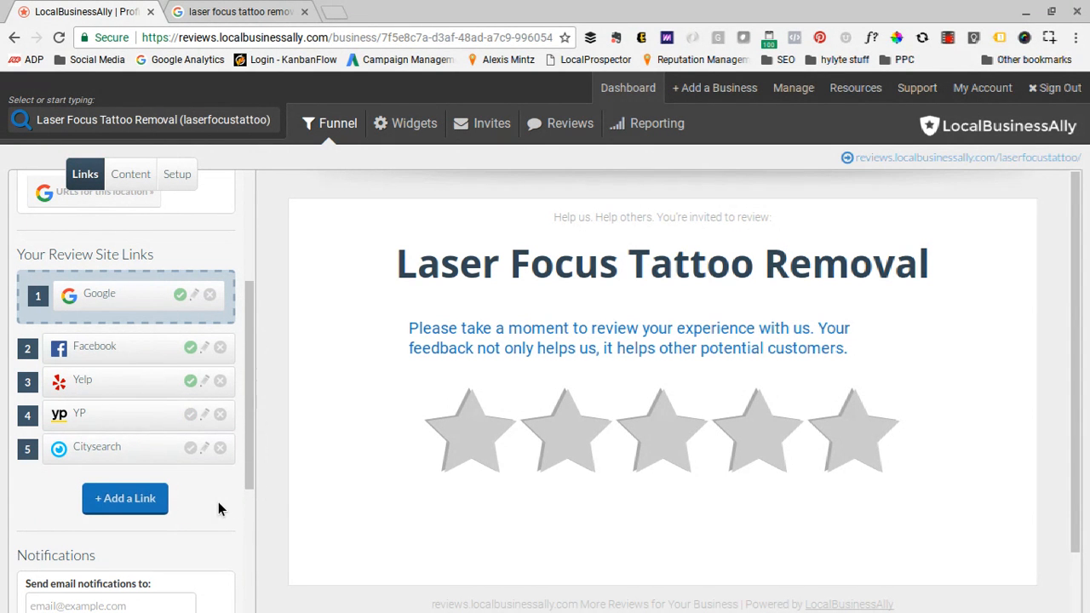
- Examine the review sites available for a new link, from the major sites and directories to the industry categories
{"action": "scroll", "coordinate": [219, 502], "scroll_direction": "down", "scroll_amount": 1}
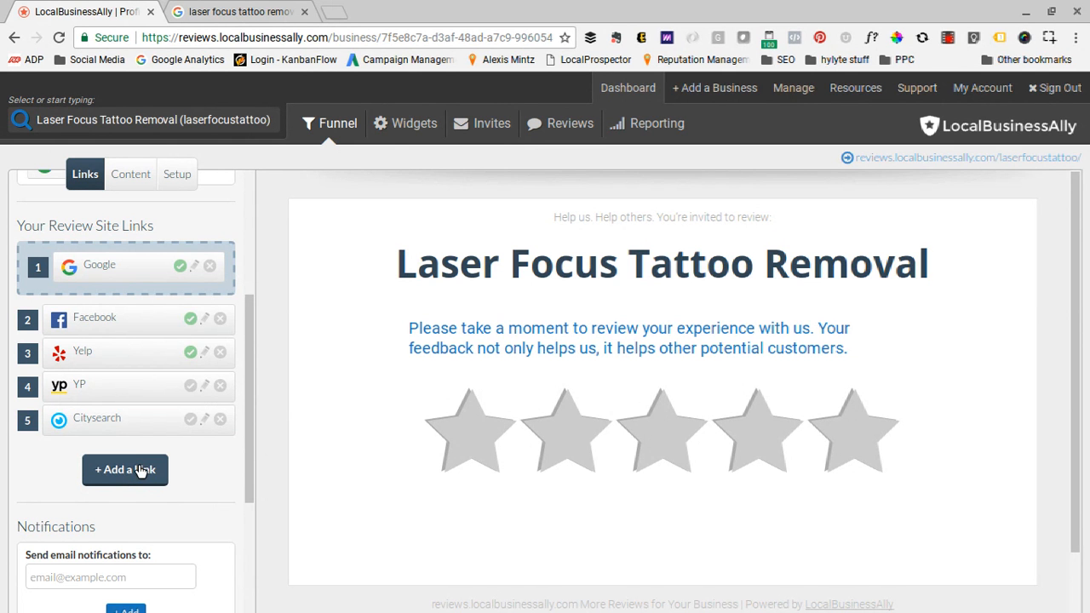
{"action": "left_click", "coordinate": [120, 474]}
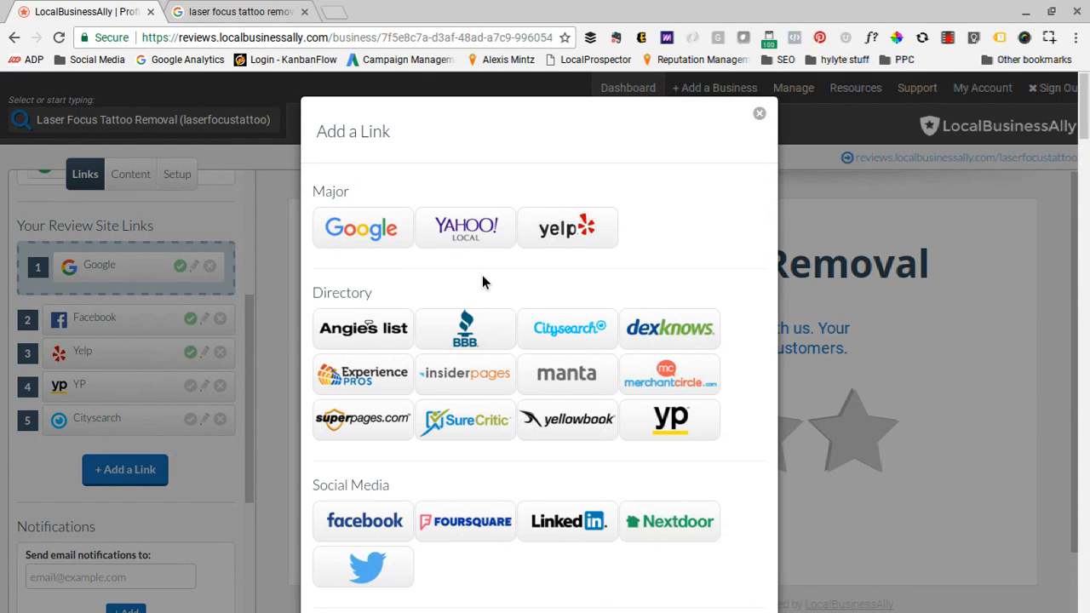
{"action": "scroll", "coordinate": [482, 276], "scroll_direction": "down", "scroll_amount": 5}
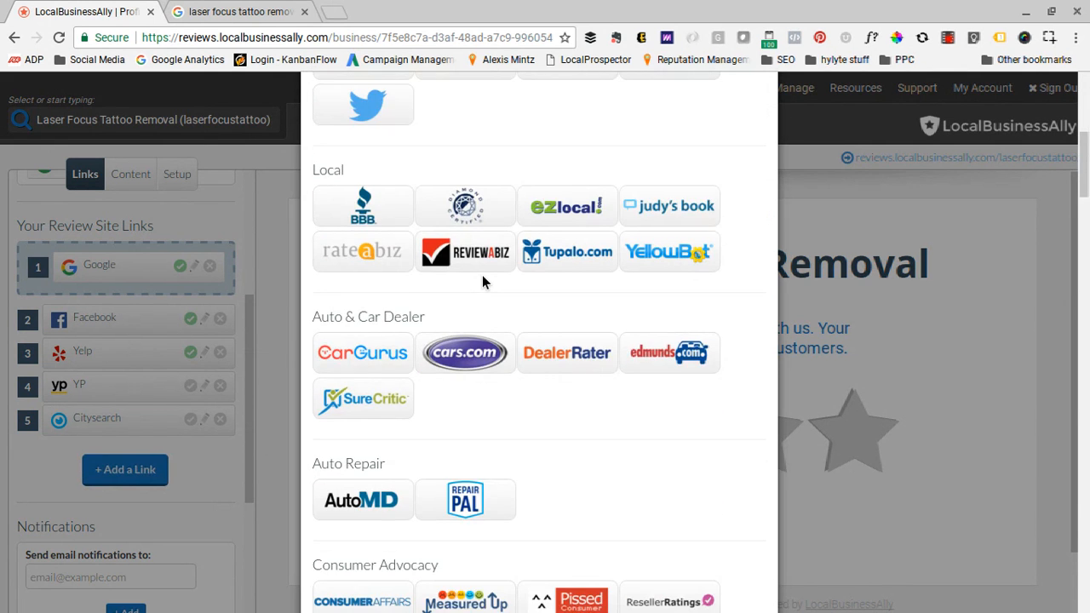
{"action": "scroll", "coordinate": [482, 281], "scroll_direction": "down", "scroll_amount": 2}
{"action": "scroll", "coordinate": [482, 281], "scroll_direction": "down", "scroll_amount": 2}
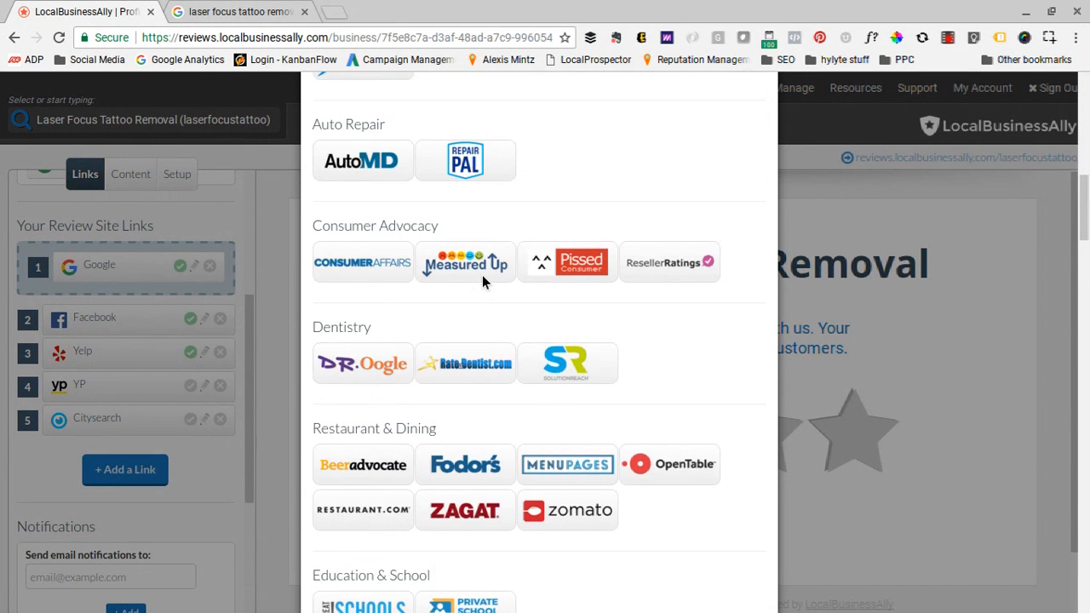
{"action": "scroll", "coordinate": [483, 282], "scroll_direction": "up", "scroll_amount": 7}
{"action": "scroll", "coordinate": [482, 282], "scroll_direction": "up", "scroll_amount": 1}
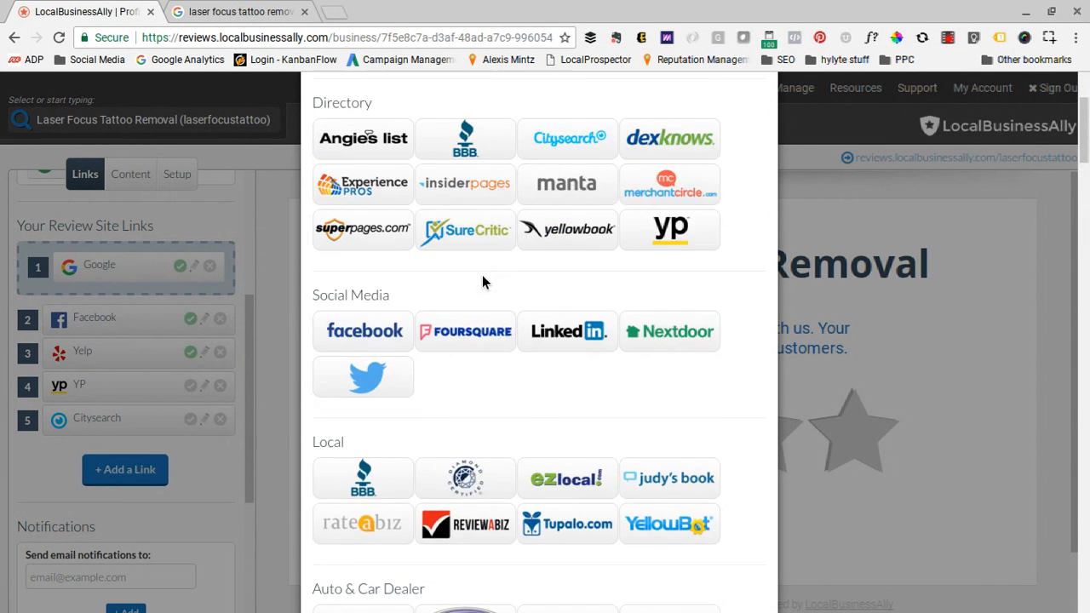
{"action": "scroll", "coordinate": [482, 281], "scroll_direction": "down", "scroll_amount": 15}
{"action": "scroll", "coordinate": [482, 281], "scroll_direction": "down", "scroll_amount": 3}
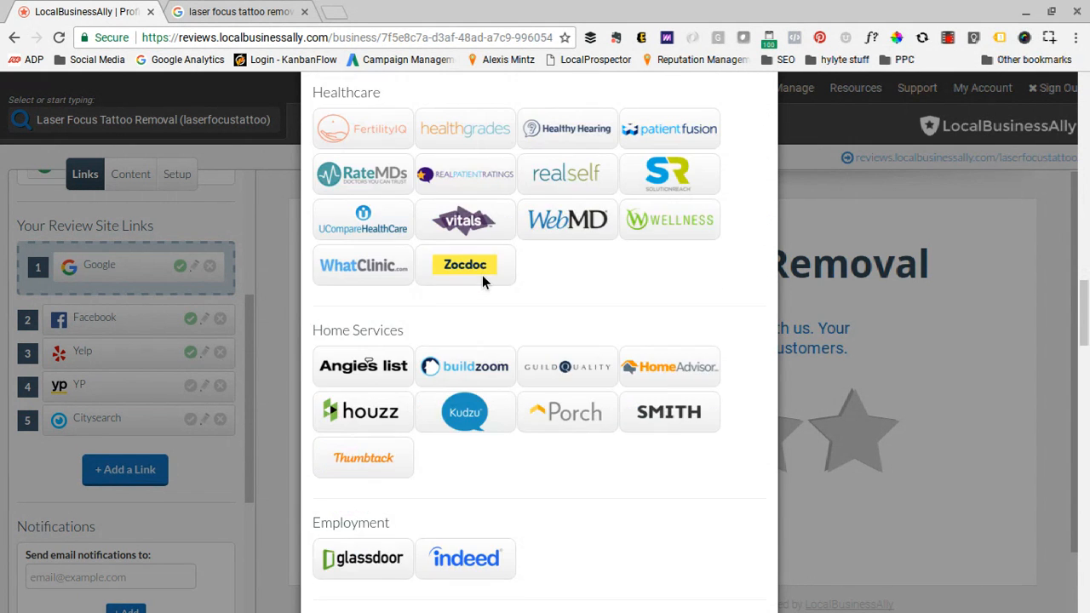
{"action": "scroll", "coordinate": [482, 281], "scroll_direction": "down", "scroll_amount": 3}
{"action": "scroll", "coordinate": [482, 281], "scroll_direction": "down", "scroll_amount": 14}
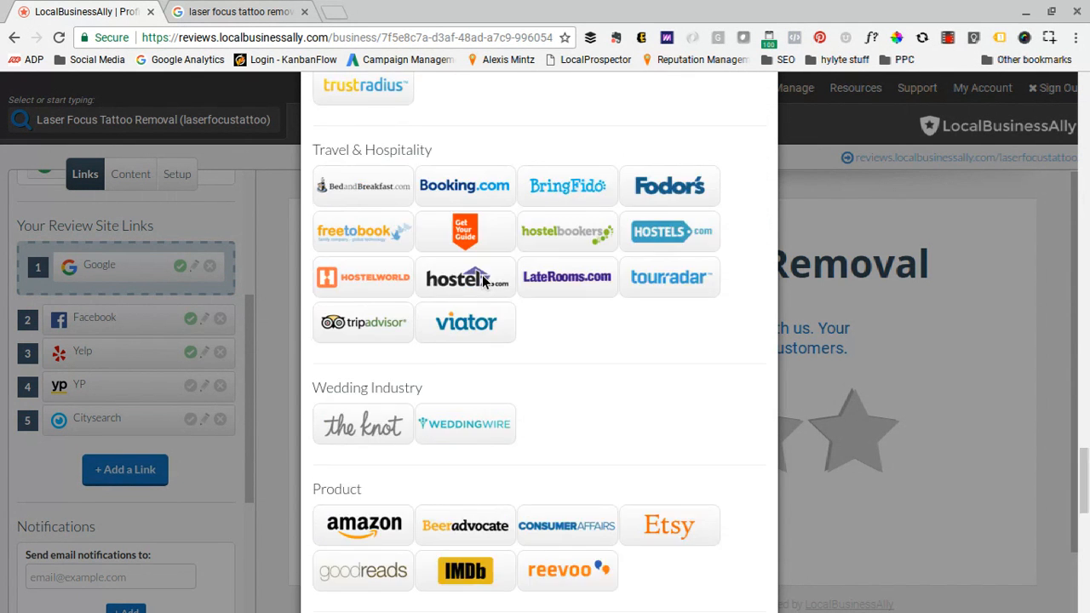
{"action": "scroll", "coordinate": [482, 281], "scroll_direction": "down", "scroll_amount": 3}
{"action": "scroll", "coordinate": [482, 281], "scroll_direction": "up", "scroll_amount": 4}
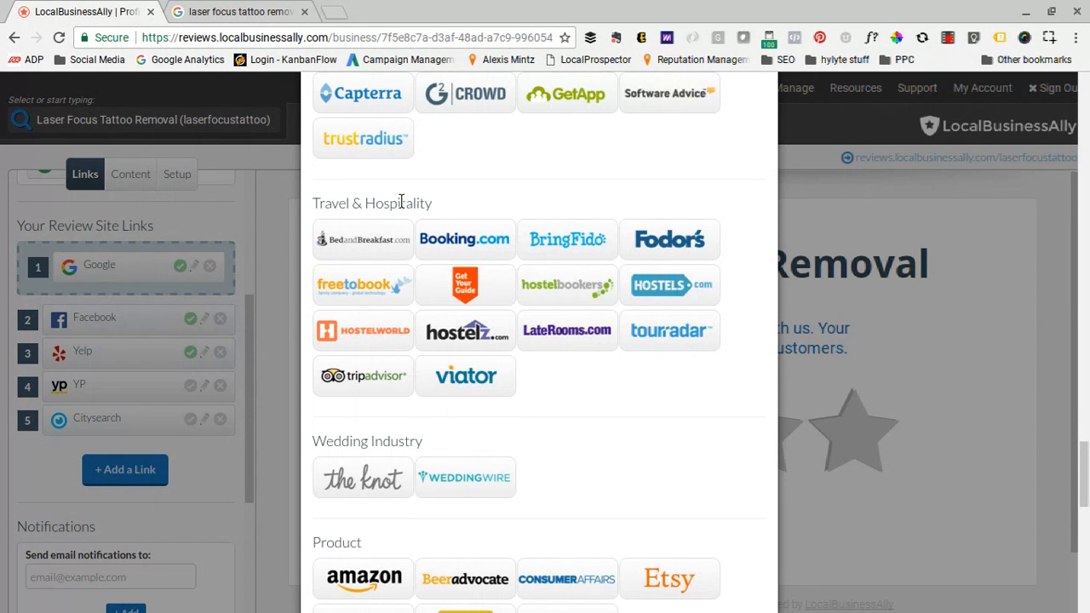
- Inspect the TripAdvisor link form, including its advanced settings and review monitoring URL field, and leave it without submitting
{"action": "left_click", "coordinate": [372, 380]}
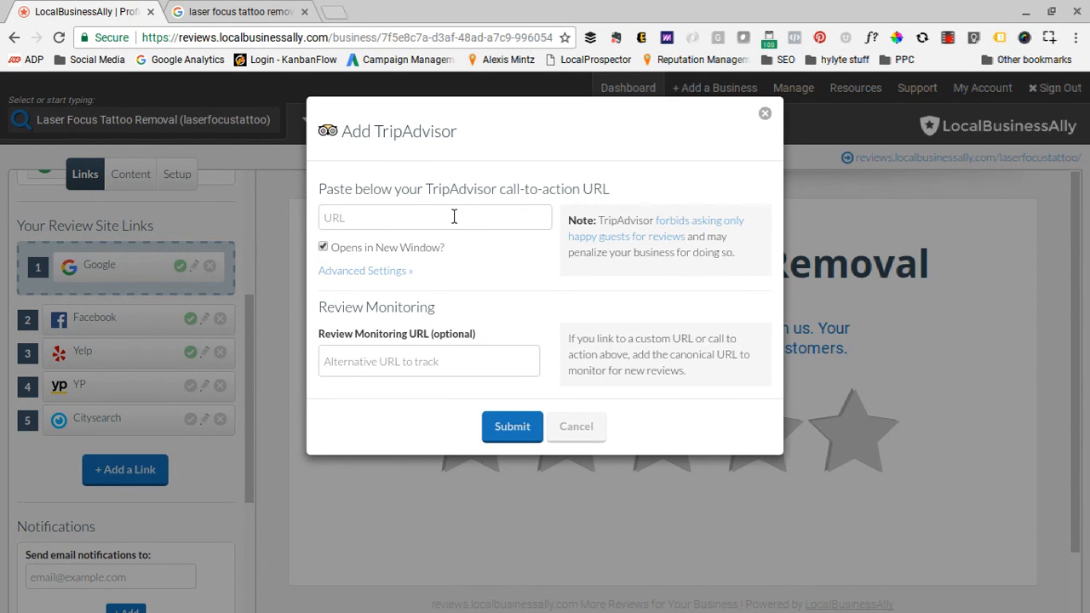
{"action": "left_click", "coordinate": [366, 272]}
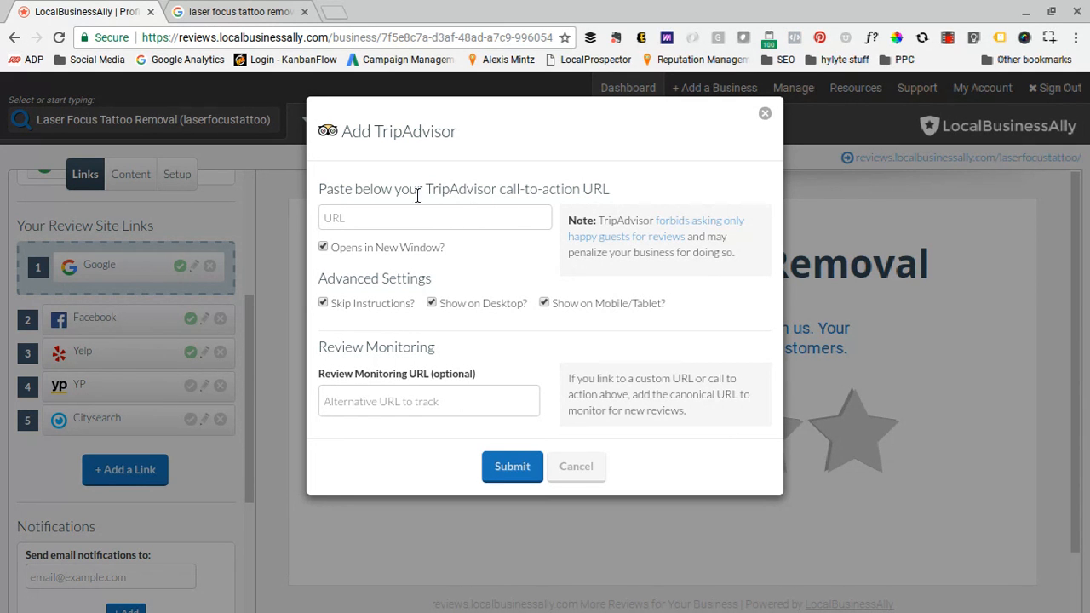
{"action": "left_click", "coordinate": [353, 218]}
{"action": "left_click", "coordinate": [355, 412]}
{"action": "left_click", "coordinate": [585, 469]}
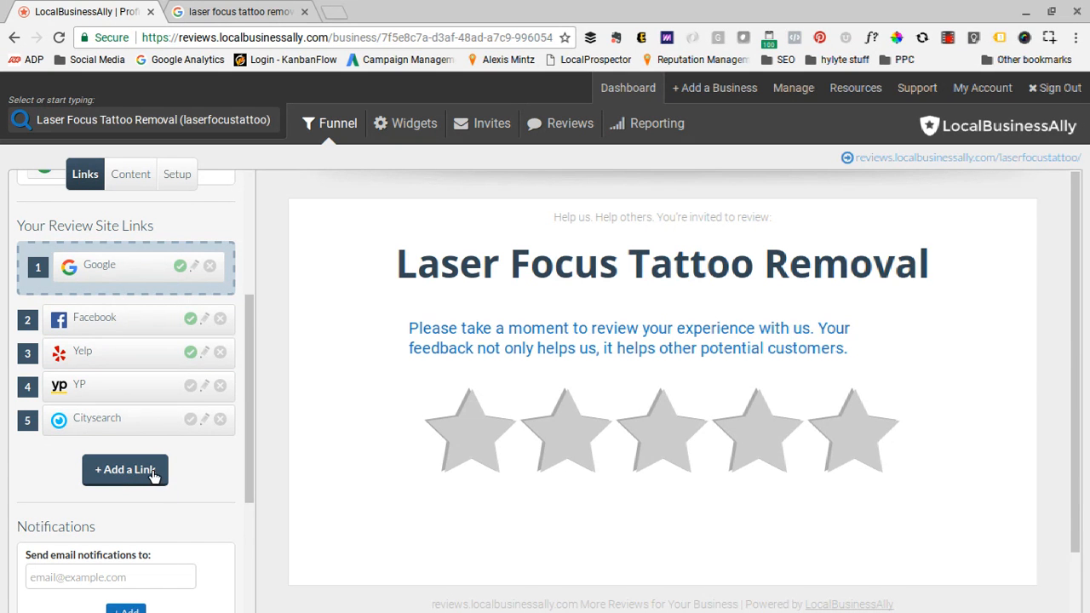
- Review the other link types offered for a new link, such as Custom Link, and close the selection without adding one
{"action": "left_click", "coordinate": [121, 473]}
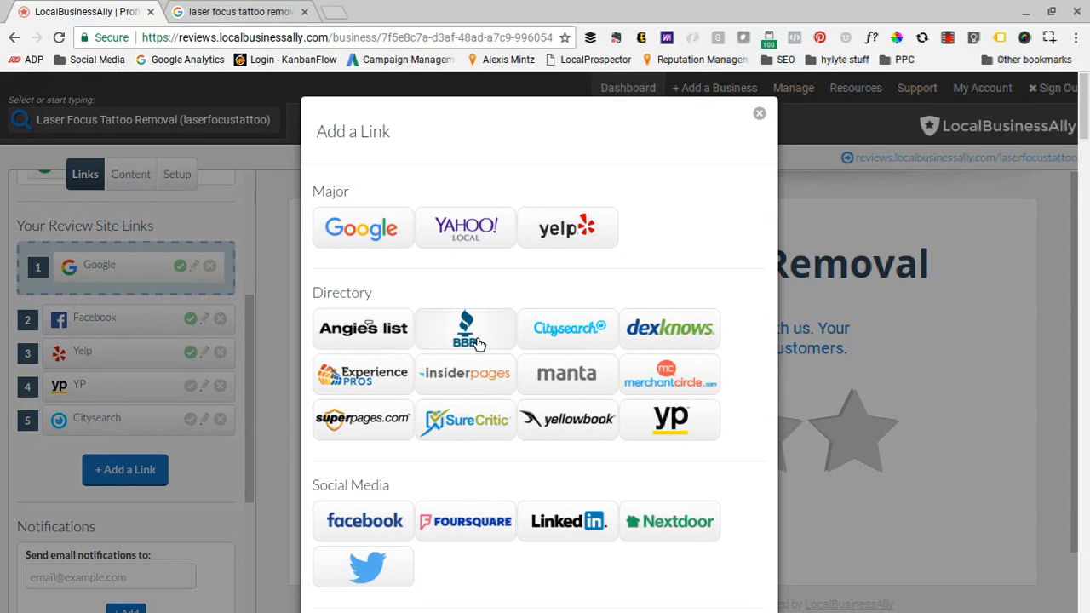
{"action": "scroll", "coordinate": [476, 341], "scroll_direction": "down", "scroll_amount": 15}
{"action": "scroll", "coordinate": [477, 341], "scroll_direction": "down", "scroll_amount": 20}
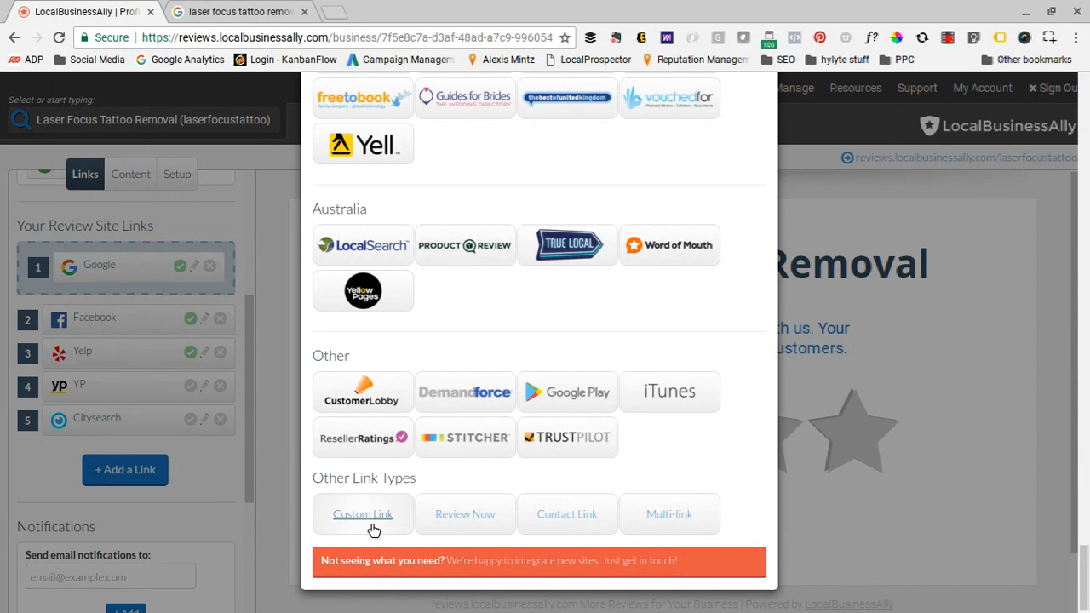
{"action": "scroll", "coordinate": [647, 230], "scroll_direction": "up", "scroll_amount": 5}
{"action": "scroll", "coordinate": [647, 231], "scroll_direction": "up", "scroll_amount": 5}
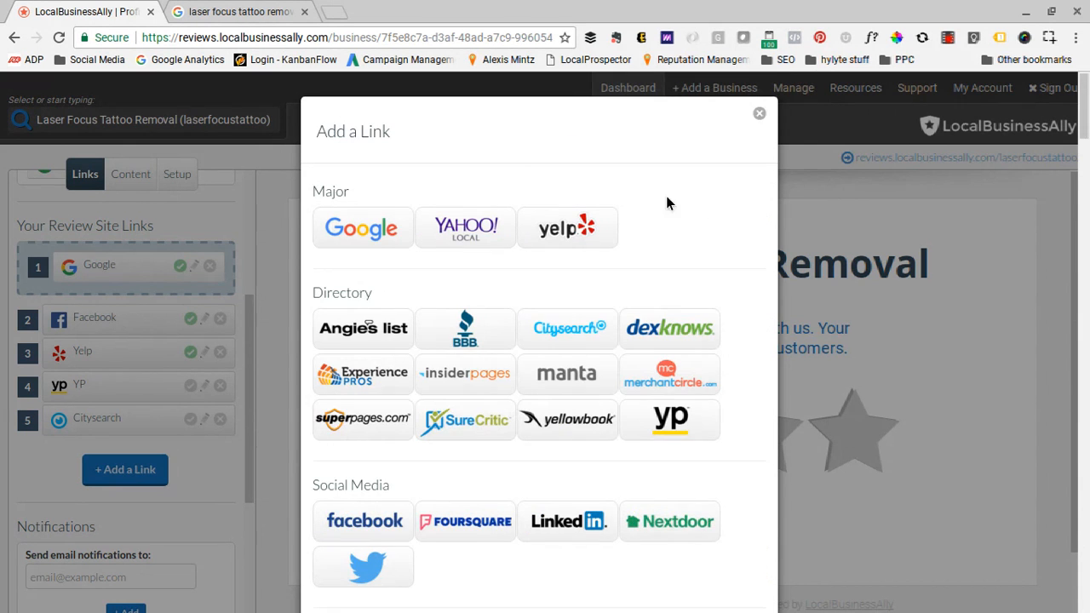
{"action": "left_click", "coordinate": [759, 113]}
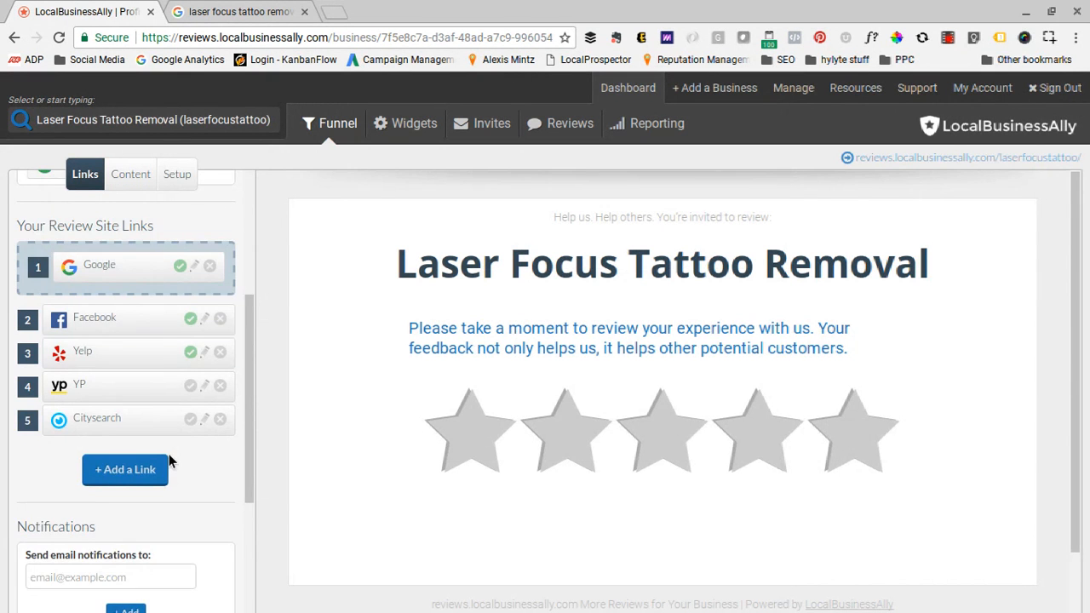
- Enter the business contact's e-mail address as the recipient of review notifications
{"action": "scroll", "coordinate": [169, 461], "scroll_direction": "down", "scroll_amount": 3}
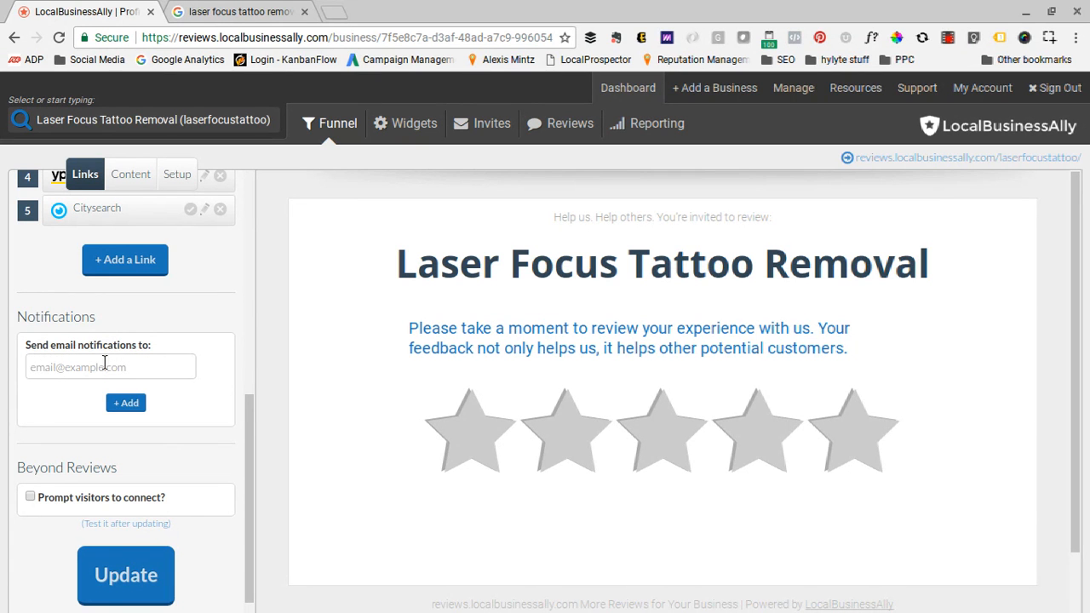
{"action": "left_click", "coordinate": [58, 364]}
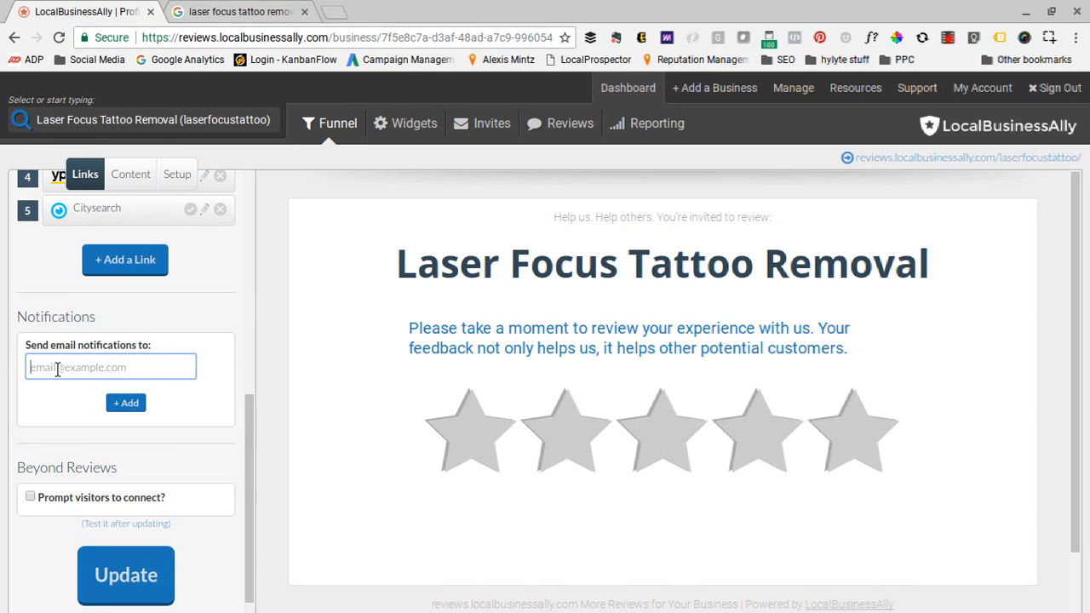
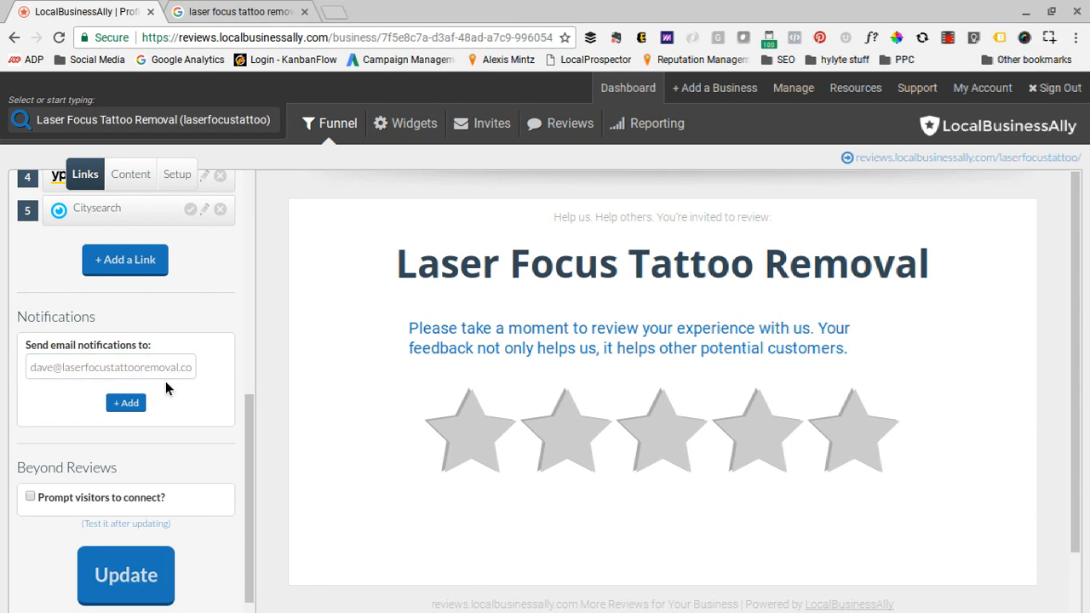
- Add two extra notification recipient fields and remove both of them
{"action": "left_click", "coordinate": [126, 403]}
{"action": "left_click", "coordinate": [126, 434]}
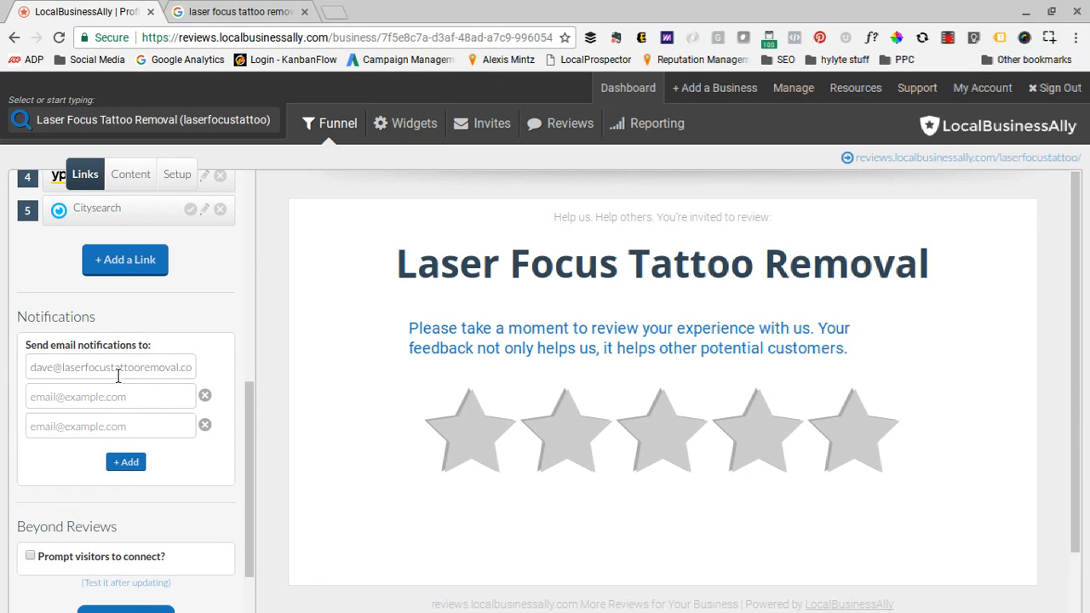
{"action": "left_click", "coordinate": [205, 397]}
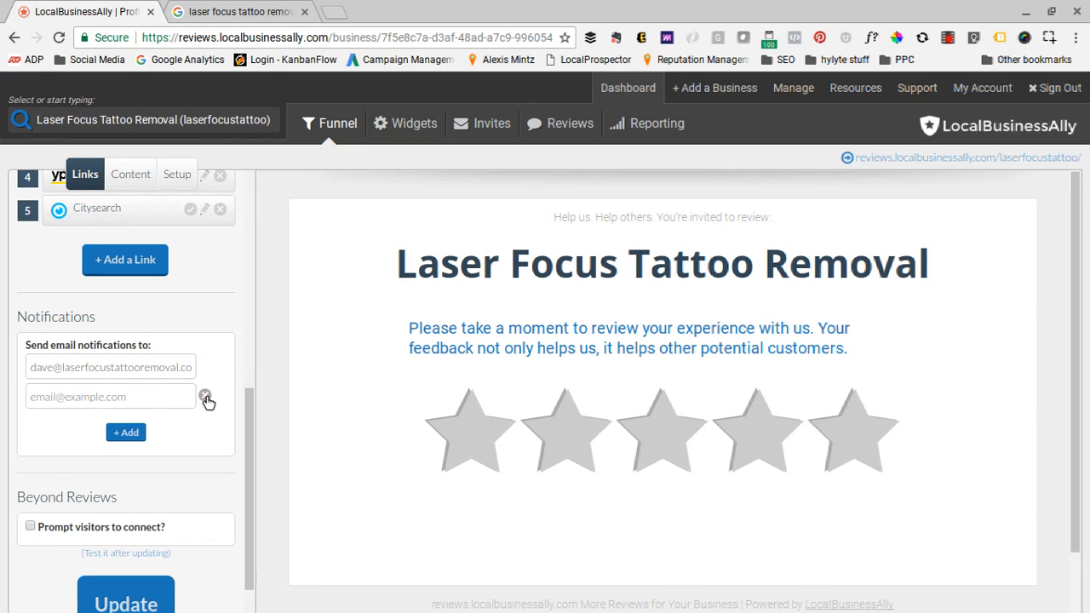
{"action": "left_click", "coordinate": [205, 397]}
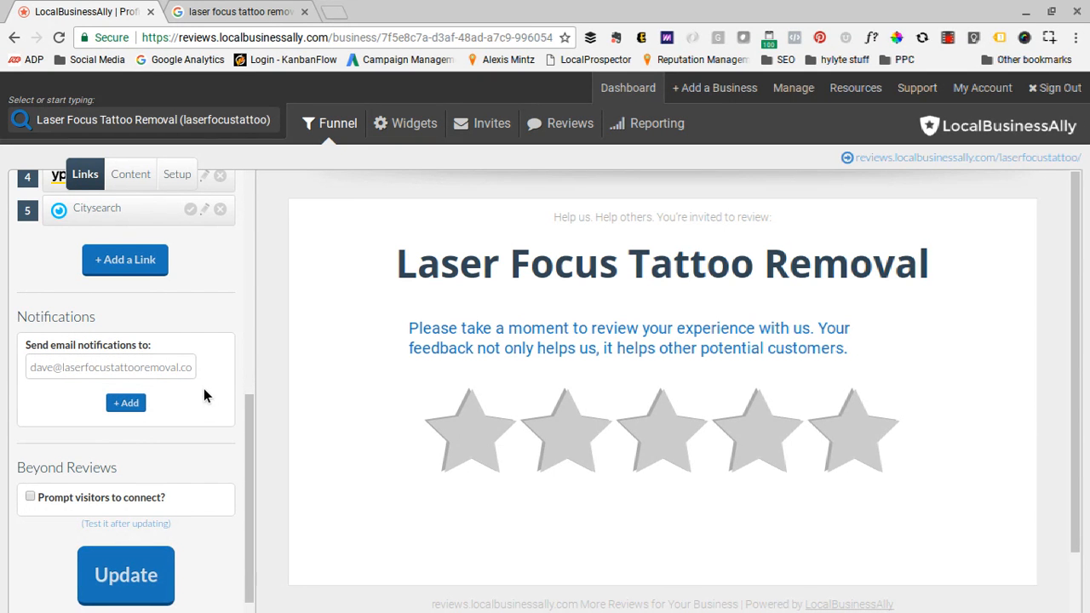
{"action": "scroll", "coordinate": [201, 402], "scroll_direction": "down", "scroll_amount": 1}
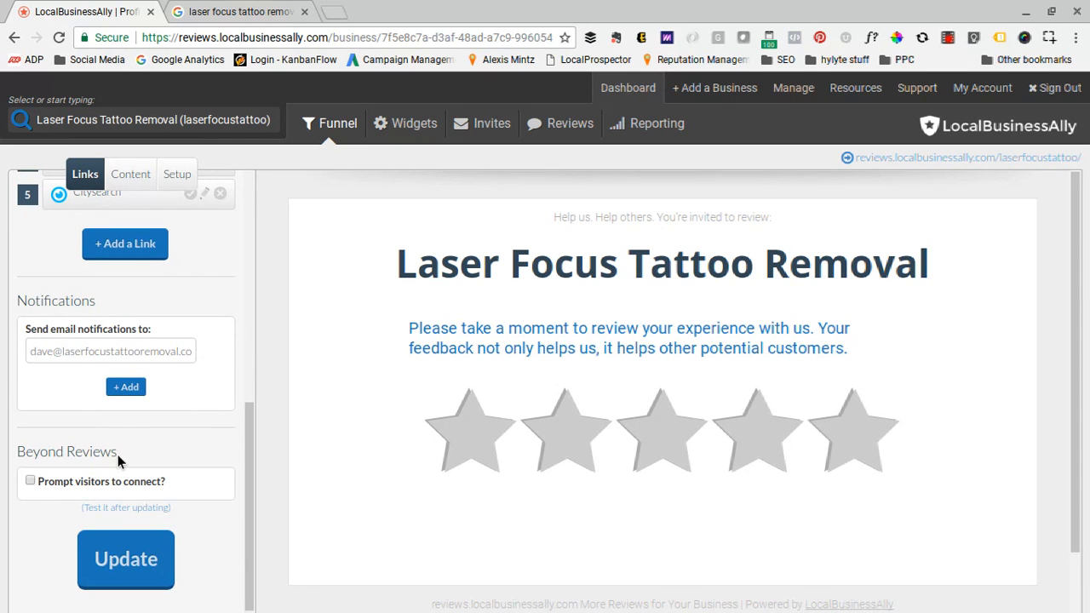
{"action": "left_click", "coordinate": [29, 481]}
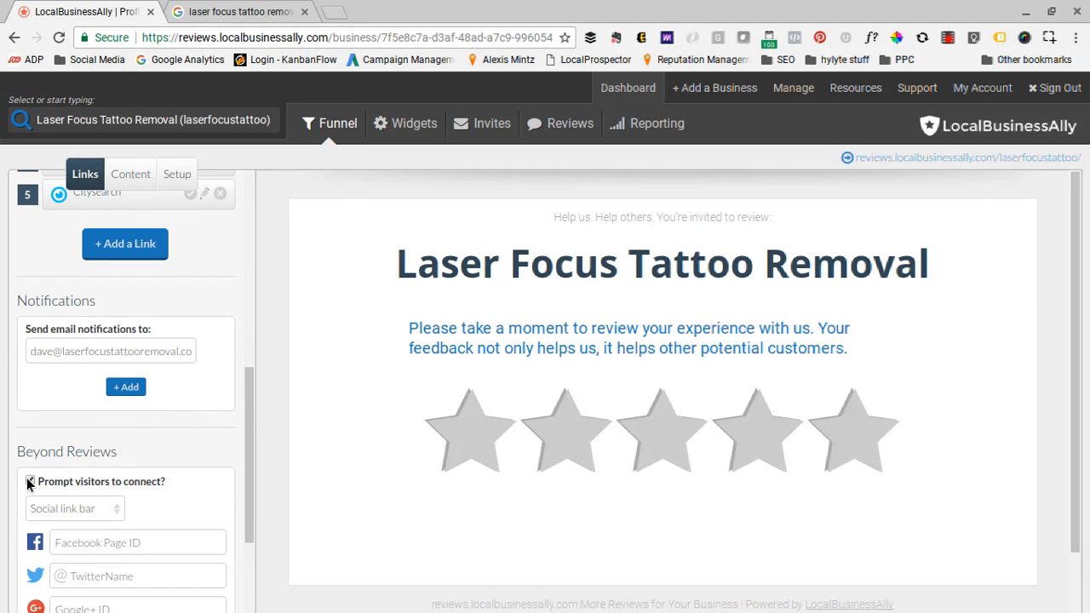
{"action": "scroll", "coordinate": [219, 470], "scroll_direction": "down", "scroll_amount": 2}
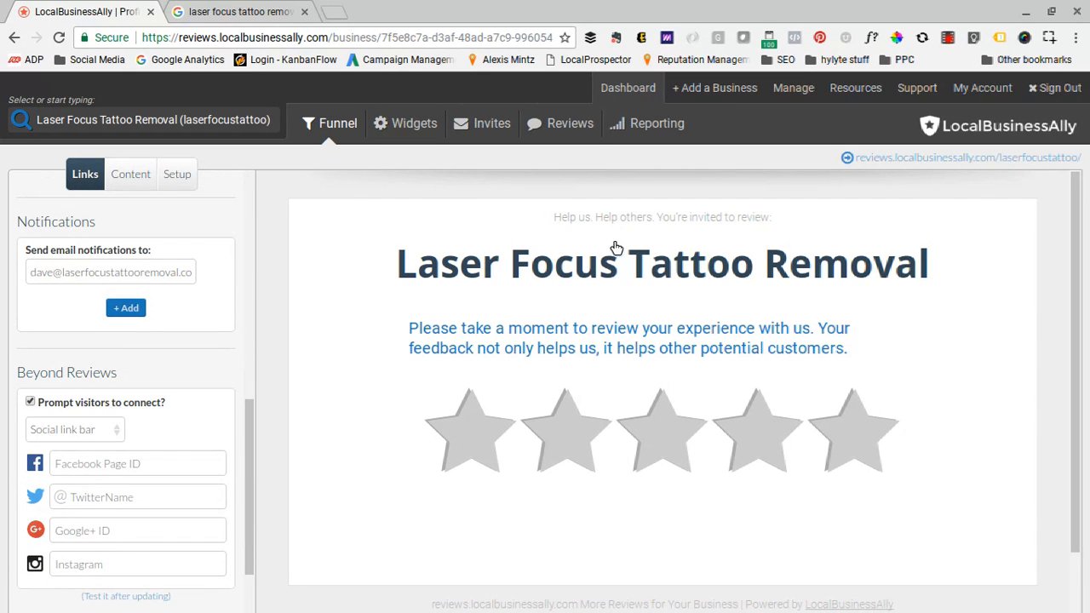
{"action": "left_click", "coordinate": [73, 463]}
{"action": "type", "text": "www.facebook.com"}
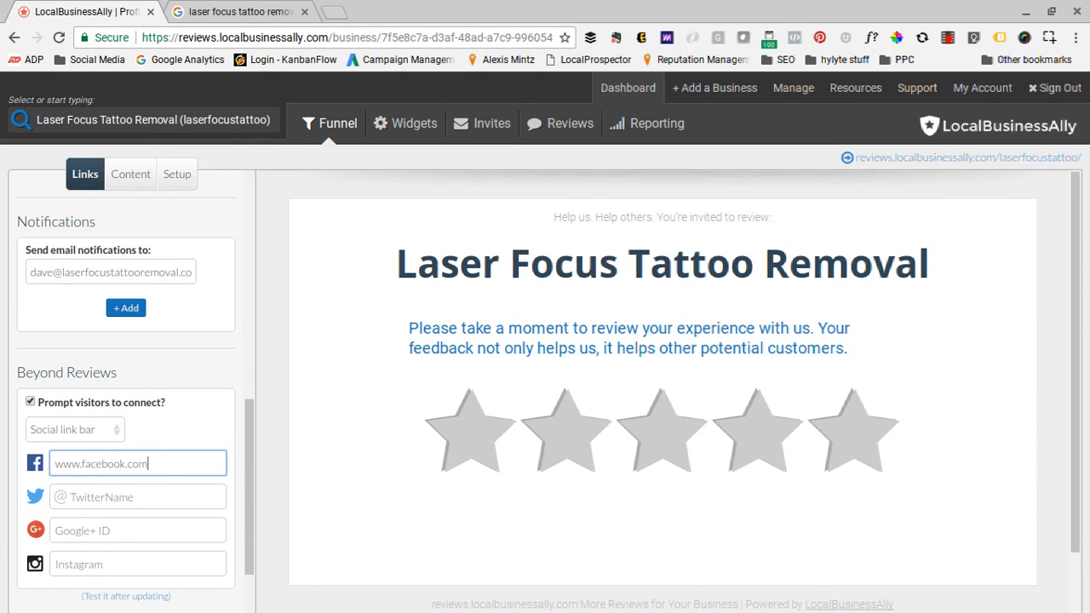
{"action": "type", "text": "/laserfocustattooremoval"}
{"action": "scroll", "coordinate": [213, 386], "scroll_direction": "down", "scroll_amount": 1}
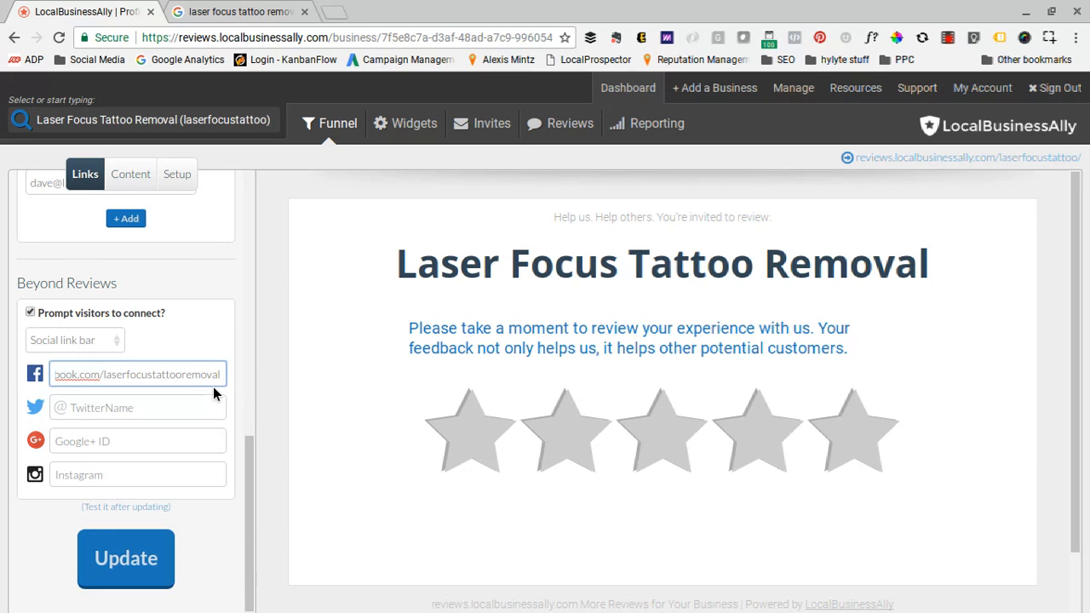
{"action": "left_click", "coordinate": [146, 554]}
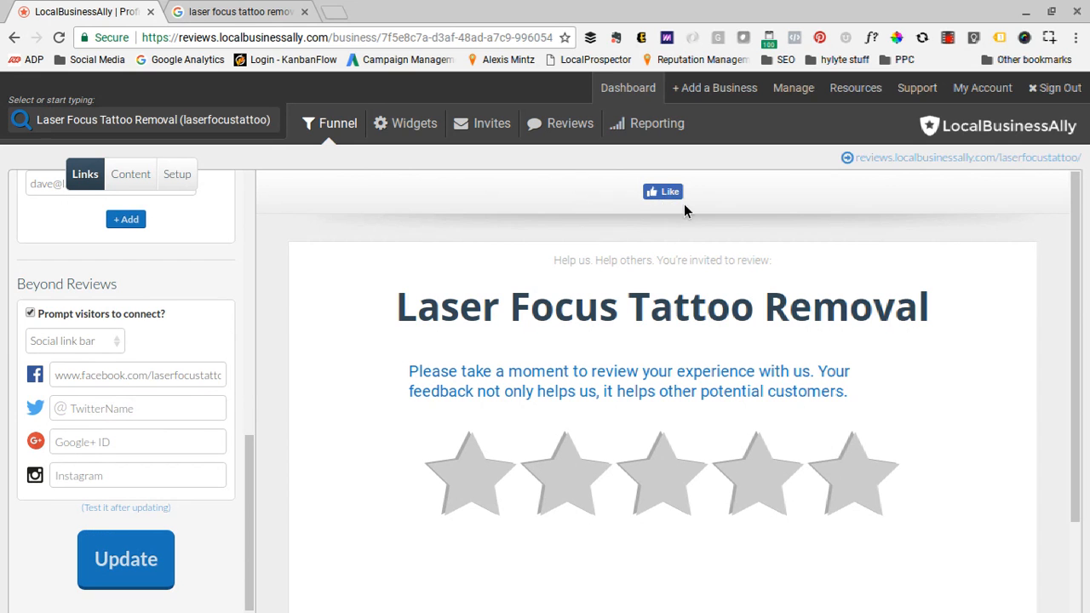
{"action": "scroll", "coordinate": [183, 418], "scroll_direction": "up", "scroll_amount": 1}
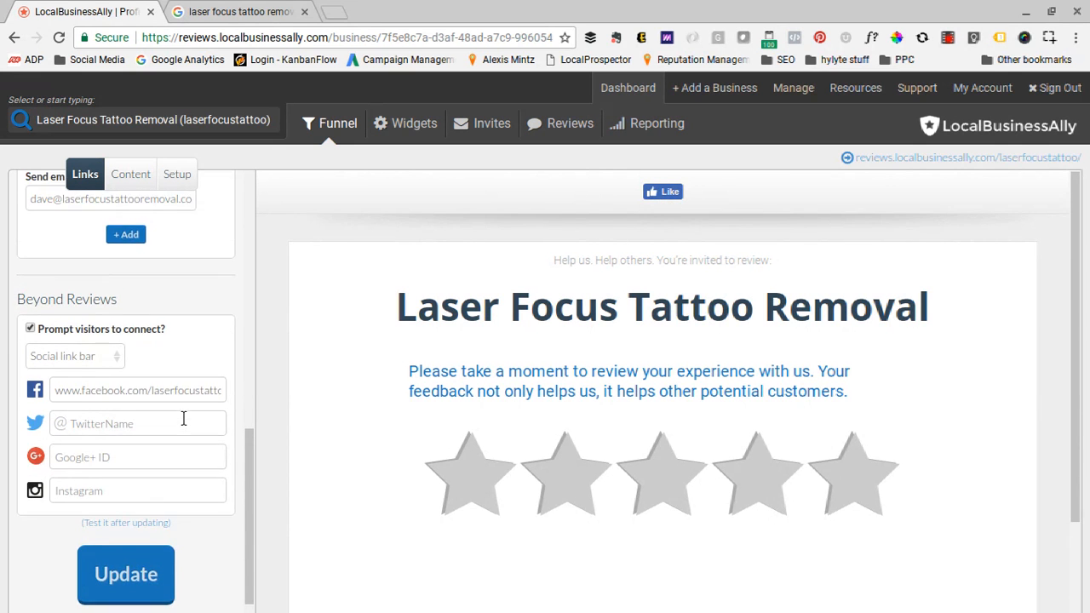
{"action": "scroll", "coordinate": [183, 418], "scroll_direction": "up", "scroll_amount": 3}
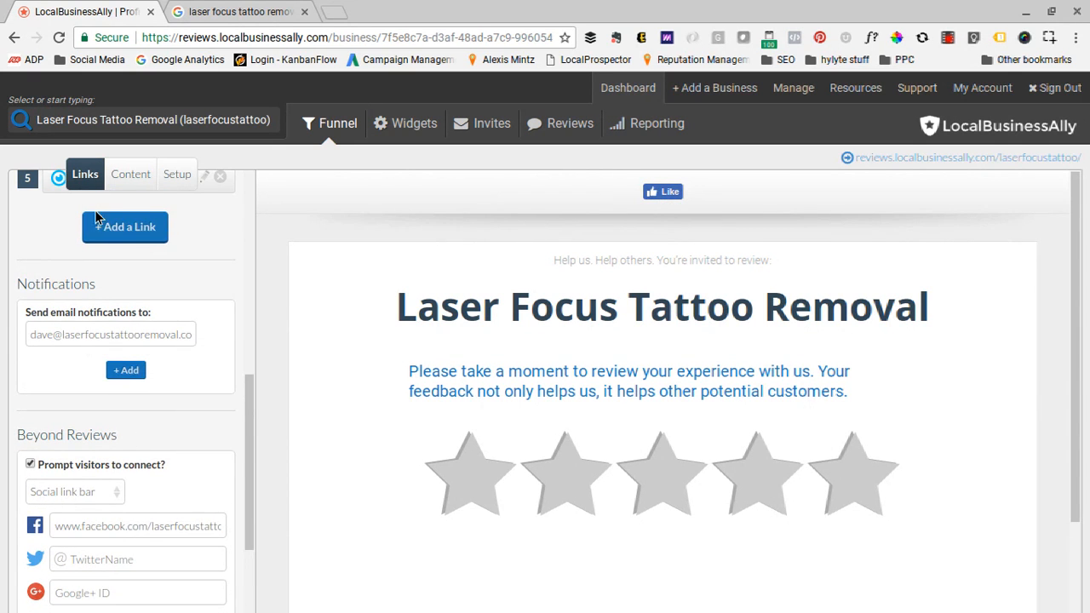
{"action": "scroll", "coordinate": [124, 416], "scroll_direction": "down", "scroll_amount": 2}
{"action": "scroll", "coordinate": [124, 410], "scroll_direction": "down", "scroll_amount": 2}
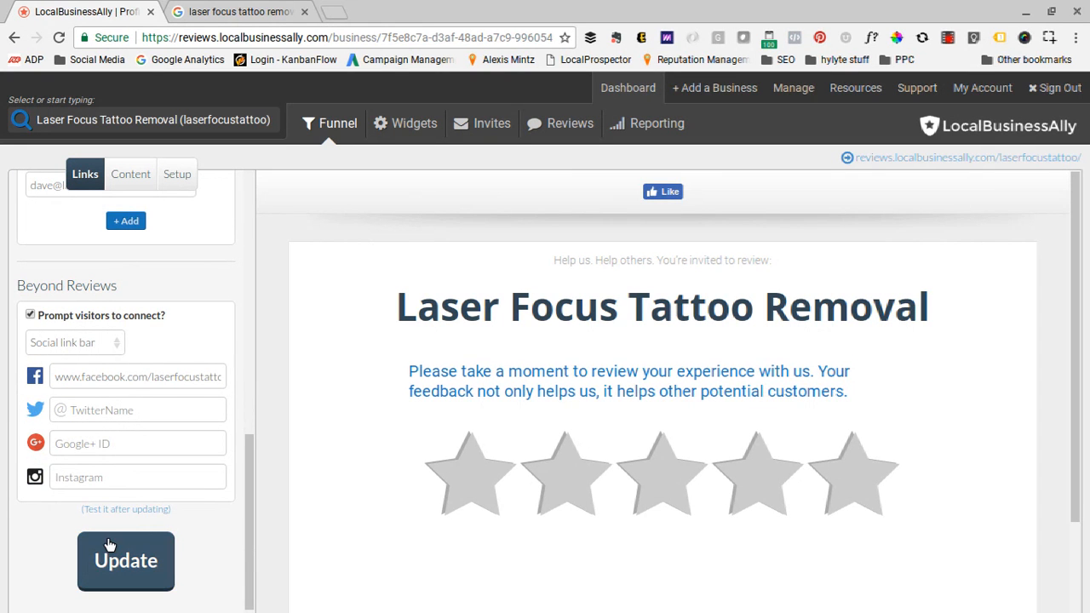
{"action": "scroll", "coordinate": [122, 570], "scroll_direction": "up", "scroll_amount": 14}
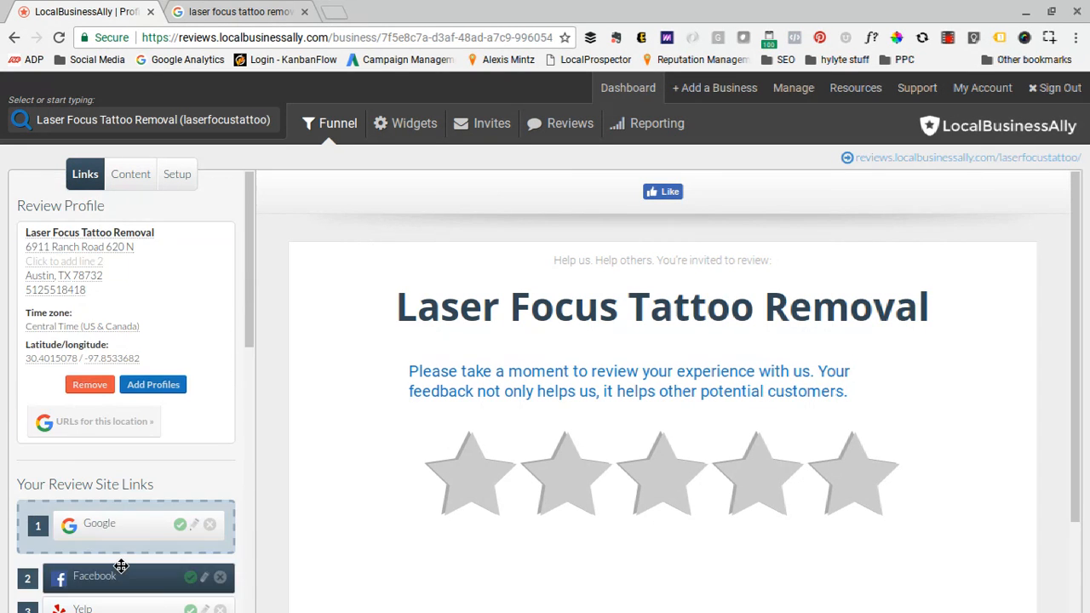
- Open the funnel's content settings and review the messages for all visitors, happy reviewers and unhappy reviewers
{"action": "left_click", "coordinate": [125, 176]}
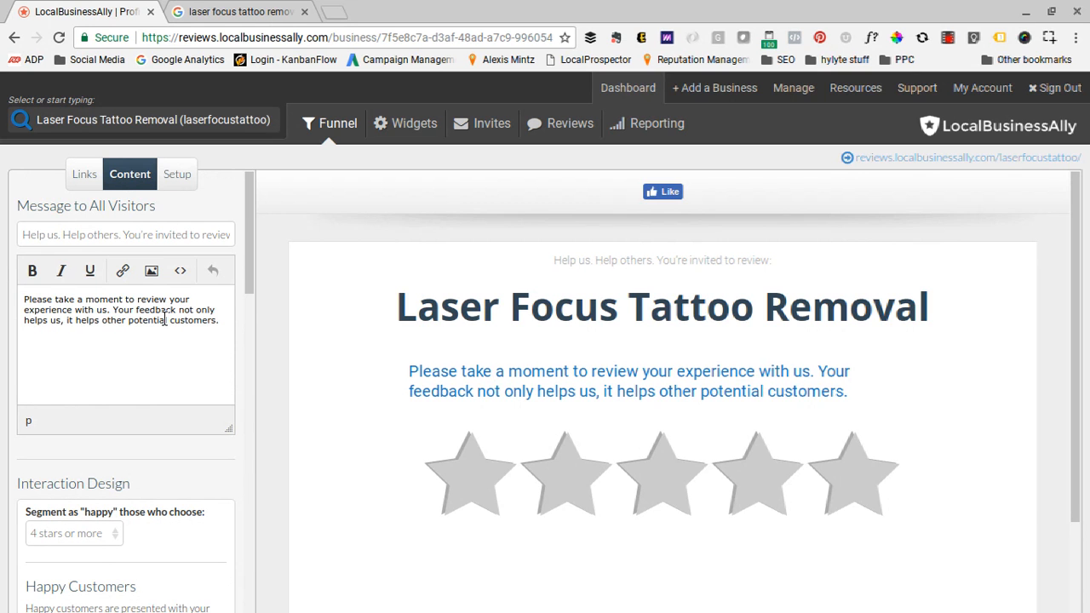
{"action": "scroll", "coordinate": [530, 347], "scroll_direction": "down", "scroll_amount": 3}
{"action": "scroll", "coordinate": [530, 347], "scroll_direction": "up", "scroll_amount": 3}
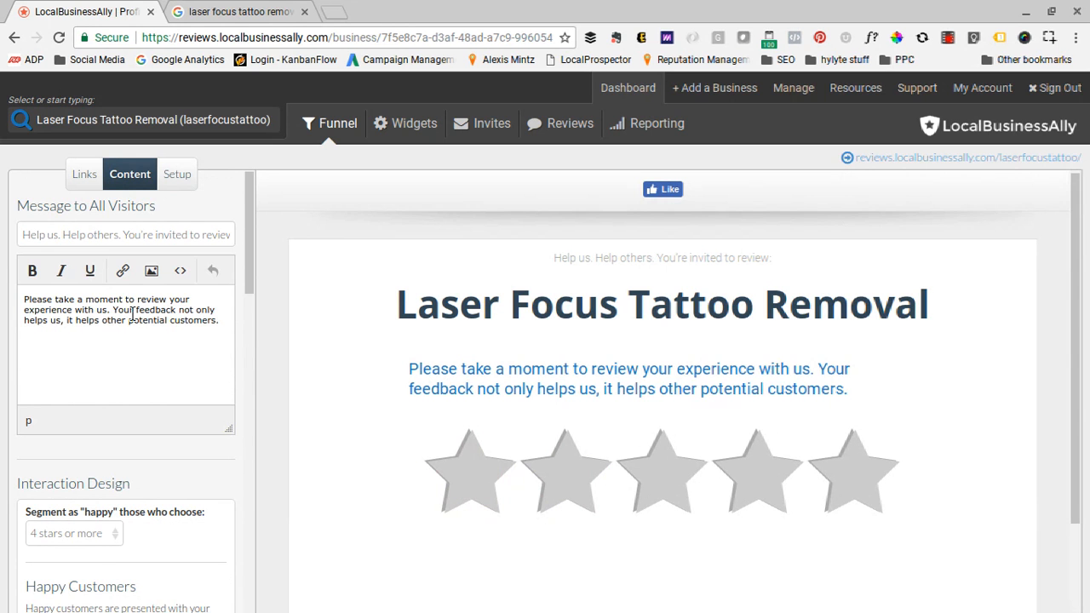
{"action": "scroll", "coordinate": [135, 314], "scroll_direction": "down", "scroll_amount": 1}
{"action": "scroll", "coordinate": [135, 313], "scroll_direction": "down", "scroll_amount": 6}
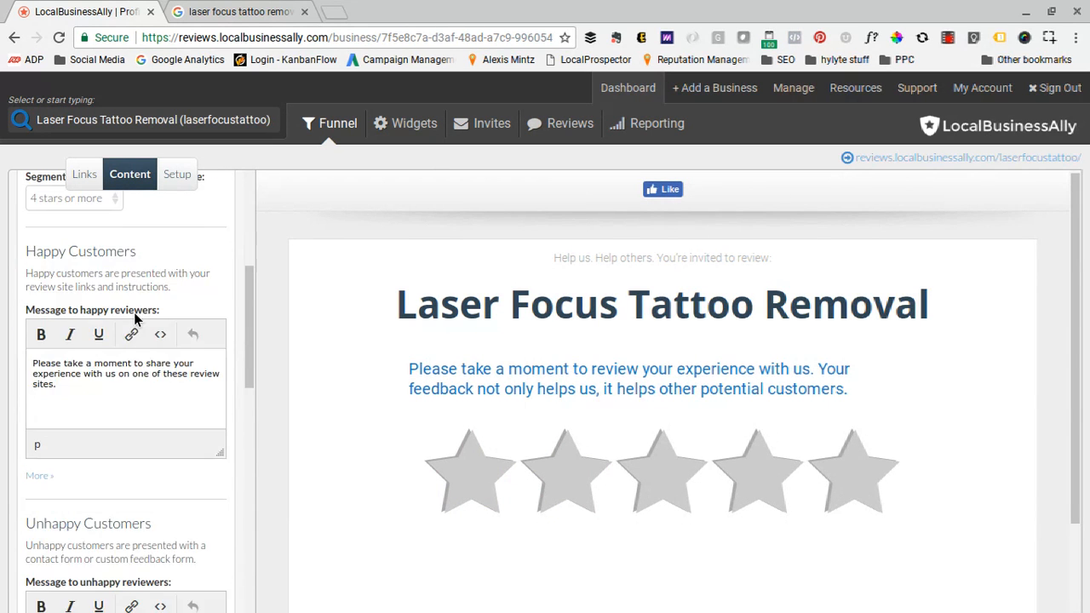
{"action": "scroll", "coordinate": [133, 319], "scroll_direction": "down", "scroll_amount": 2}
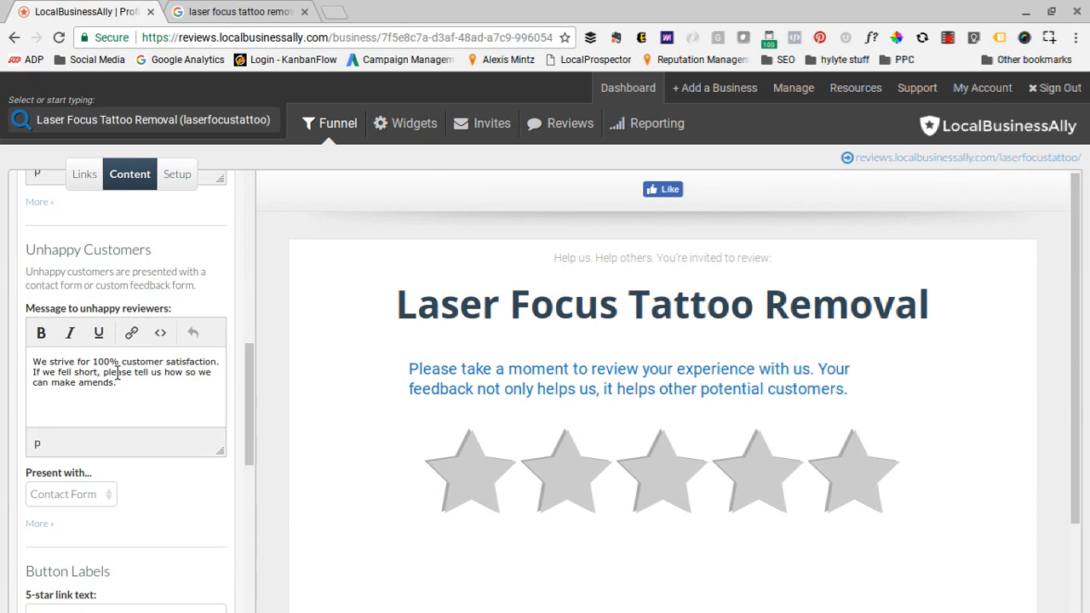
{"action": "scroll", "coordinate": [124, 377], "scroll_direction": "up", "scroll_amount": 3}
{"action": "scroll", "coordinate": [123, 378], "scroll_direction": "up", "scroll_amount": 4}
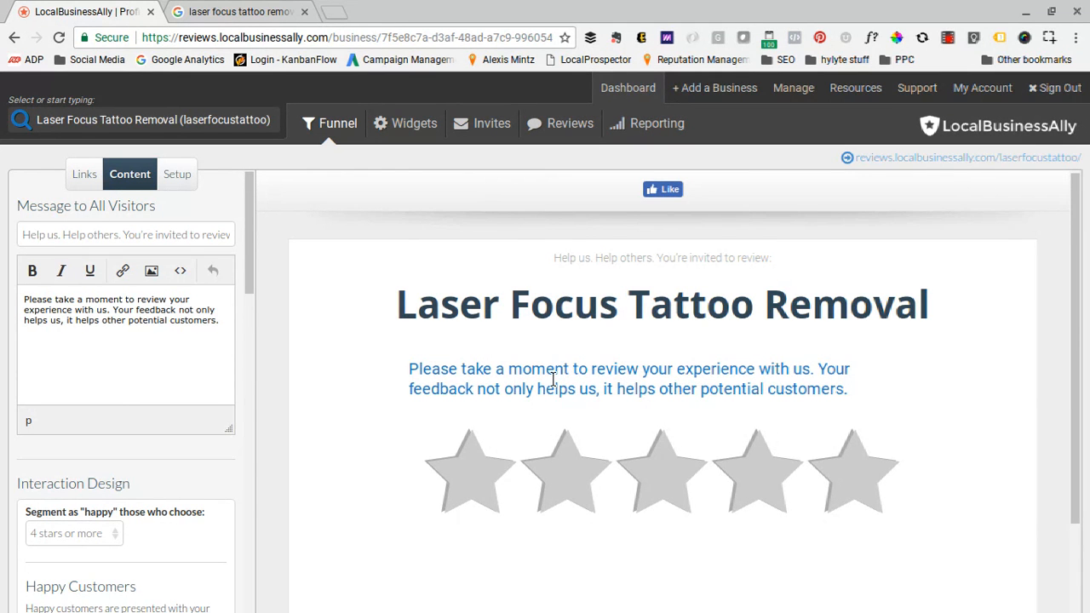
- Preview the funnel's responses to a four-star and a two-star rating, closing each one without submitting anything
{"action": "scroll", "coordinate": [124, 336], "scroll_direction": "down", "scroll_amount": 4}
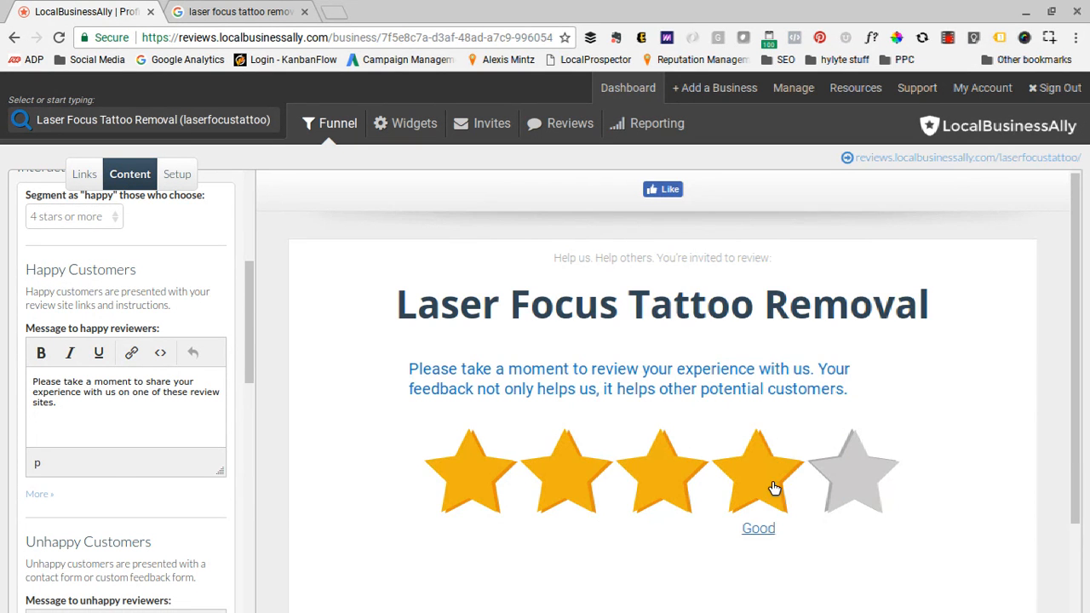
{"action": "left_click", "coordinate": [774, 488]}
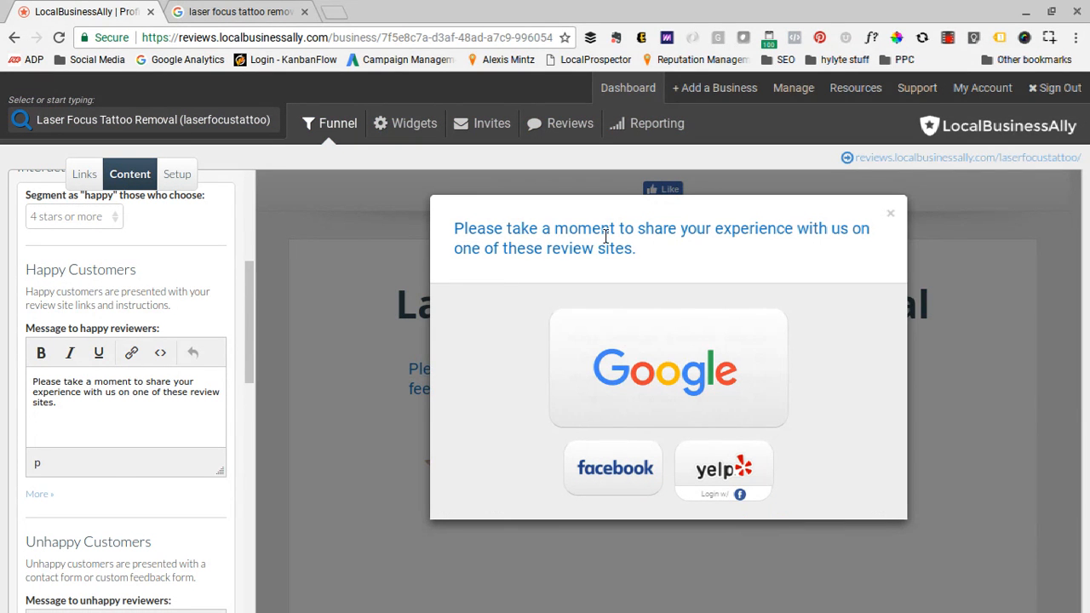
{"action": "left_click", "coordinate": [890, 215]}
{"action": "scroll", "coordinate": [175, 357], "scroll_direction": "down", "scroll_amount": 3}
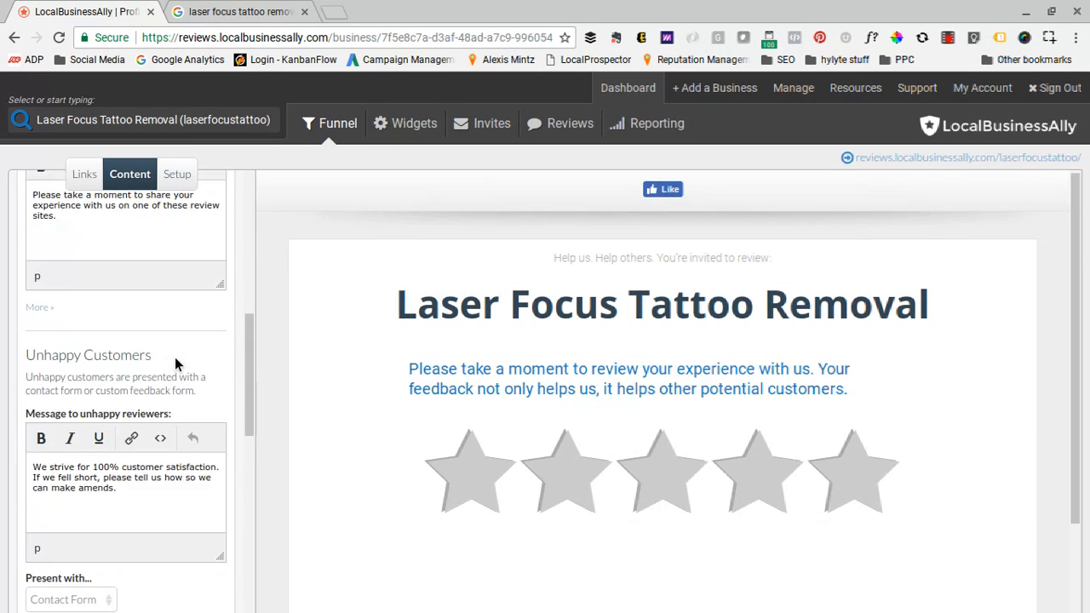
{"action": "left_click", "coordinate": [563, 471]}
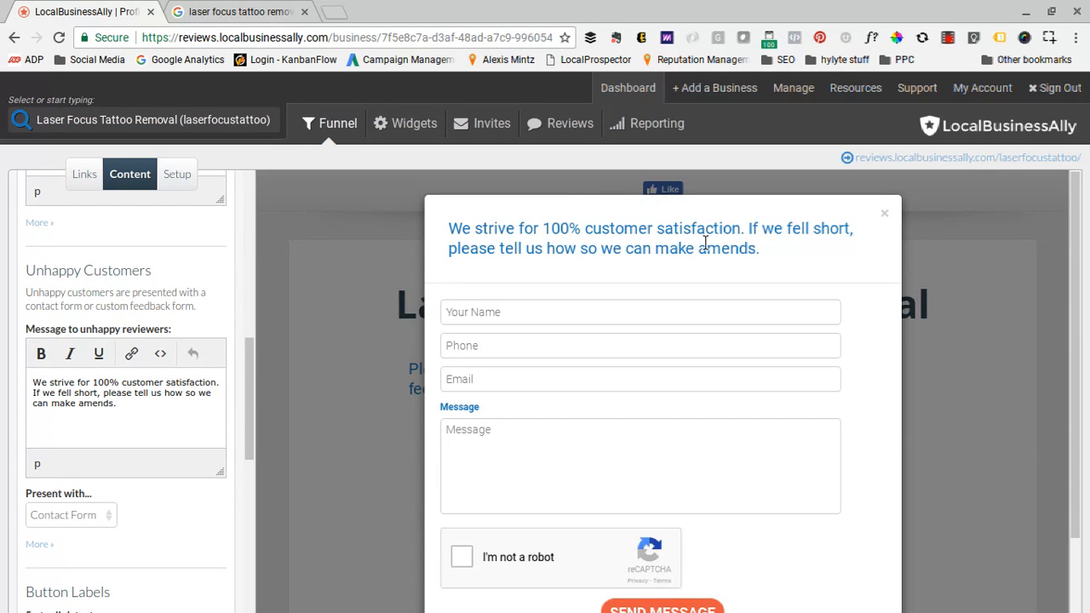
{"action": "left_click", "coordinate": [884, 217]}
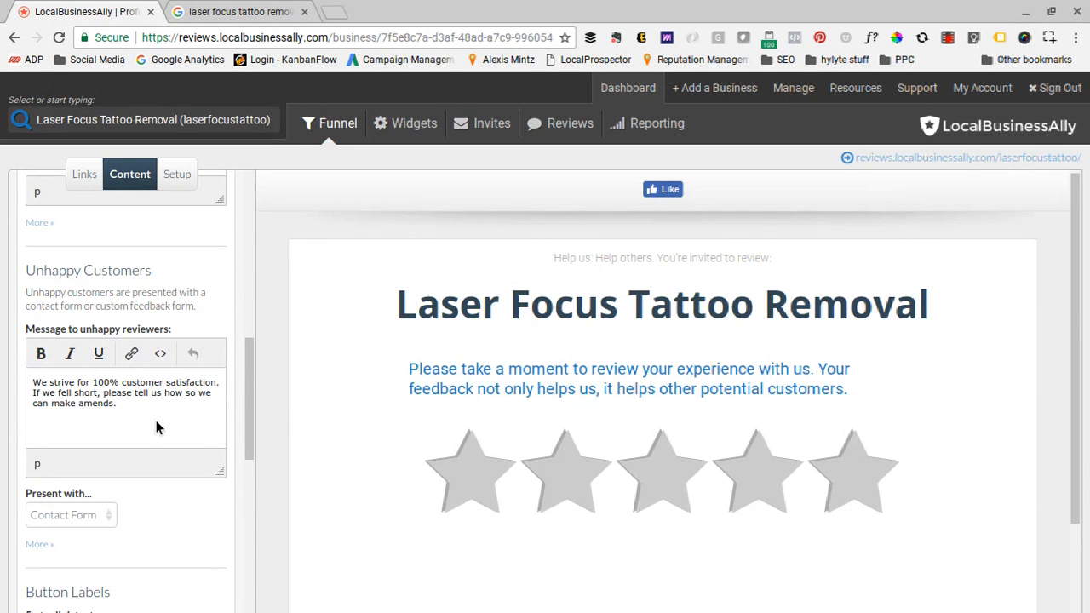
- Review the link text for each star rating and the offer and Review Stream options in the content settings
{"action": "scroll", "coordinate": [156, 426], "scroll_direction": "down", "scroll_amount": 3}
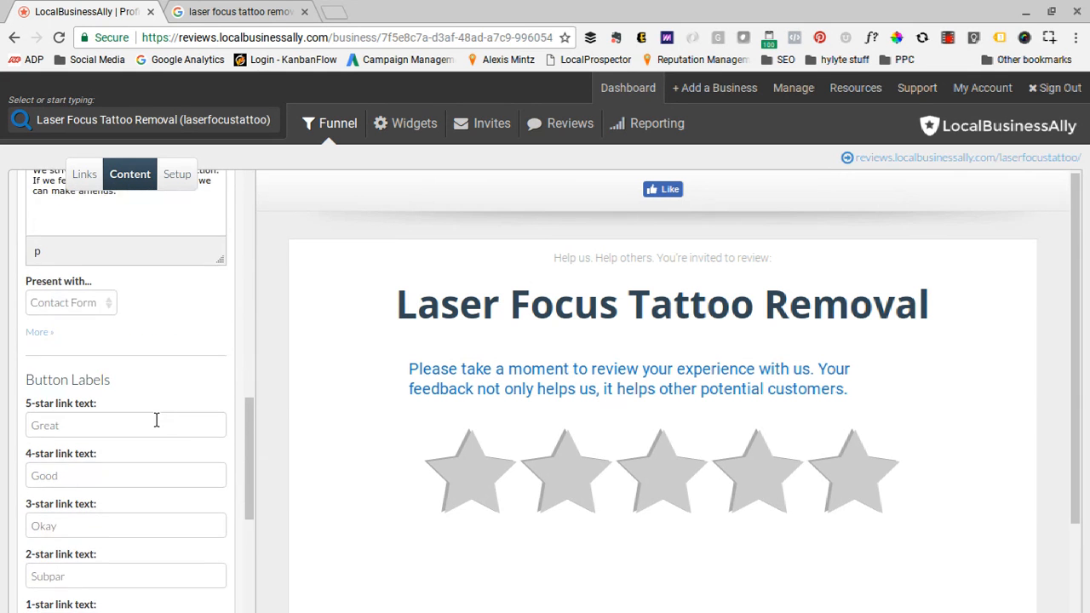
{"action": "scroll", "coordinate": [156, 420], "scroll_direction": "down", "scroll_amount": 1}
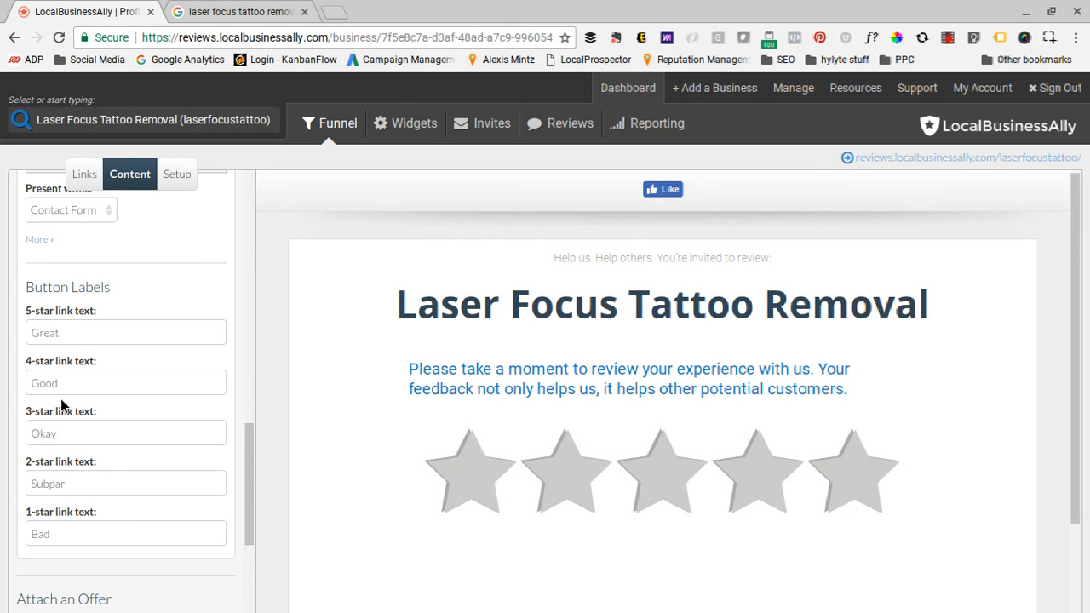
{"action": "scroll", "coordinate": [74, 481], "scroll_direction": "down", "scroll_amount": 2}
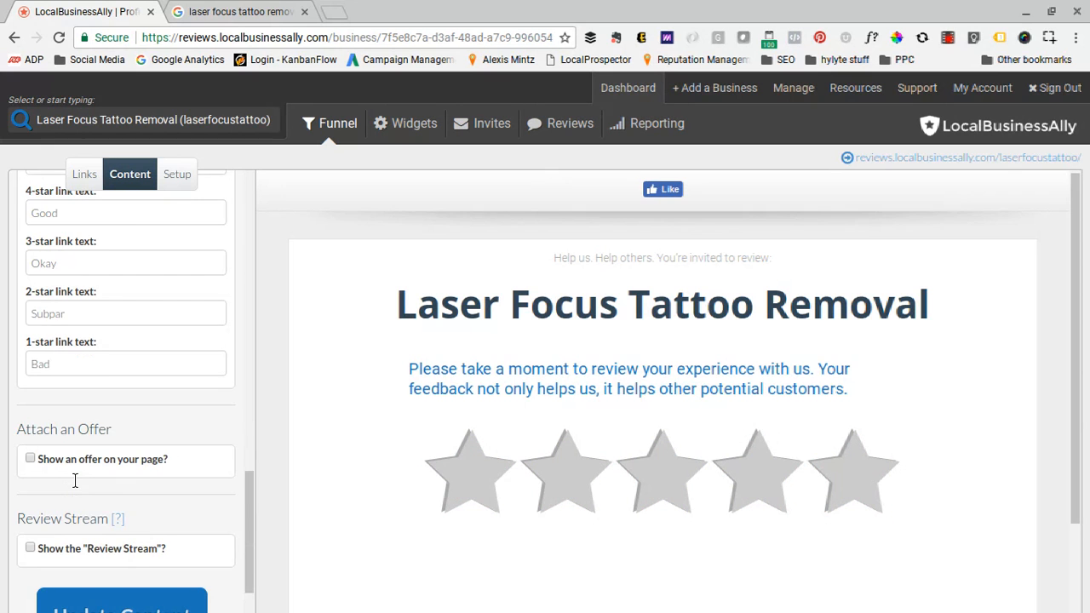
{"action": "scroll", "coordinate": [74, 481], "scroll_direction": "up", "scroll_amount": 3}
{"action": "scroll", "coordinate": [74, 481], "scroll_direction": "down", "scroll_amount": 3}
{"action": "scroll", "coordinate": [74, 479], "scroll_direction": "down", "scroll_amount": 1}
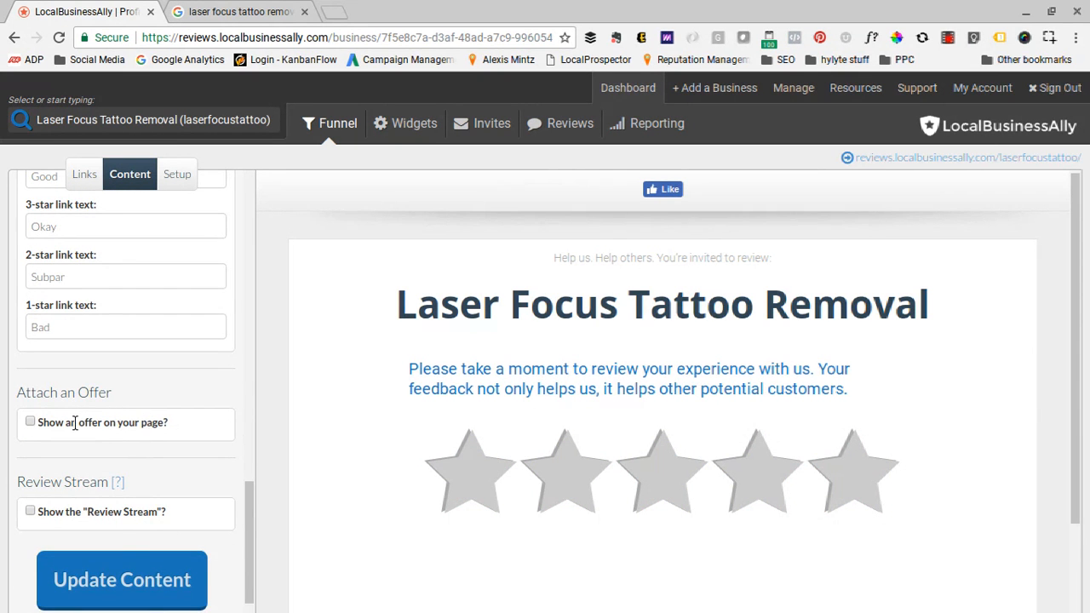
- Try showing an offer on the page, look over its description and attachment settings, and switch the offer off again
{"action": "left_click", "coordinate": [30, 422]}
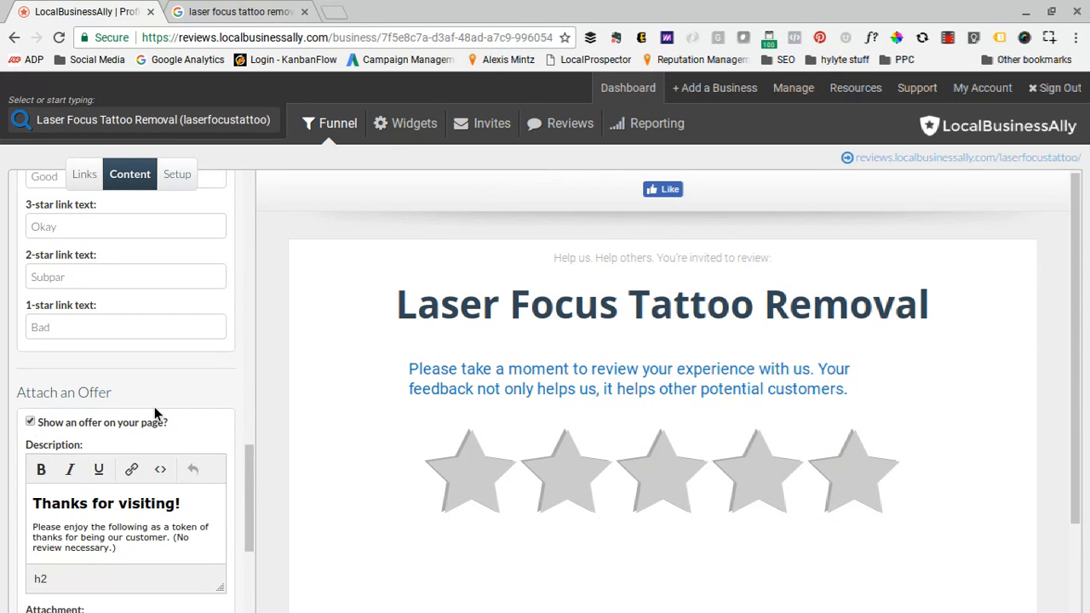
{"action": "scroll", "coordinate": [155, 407], "scroll_direction": "down", "scroll_amount": 1}
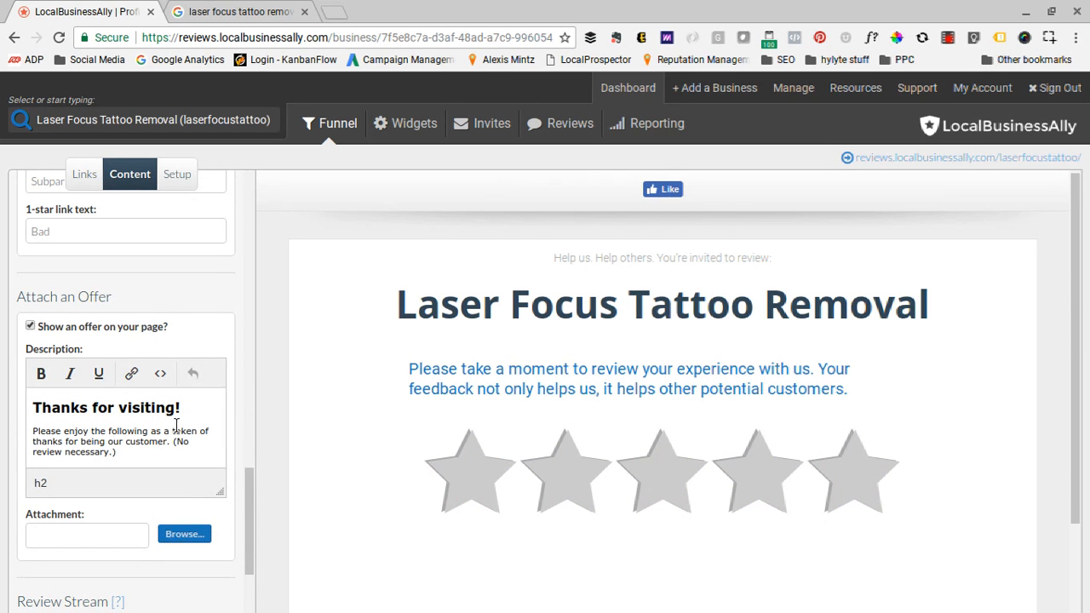
{"action": "scroll", "coordinate": [174, 431], "scroll_direction": "down", "scroll_amount": 1}
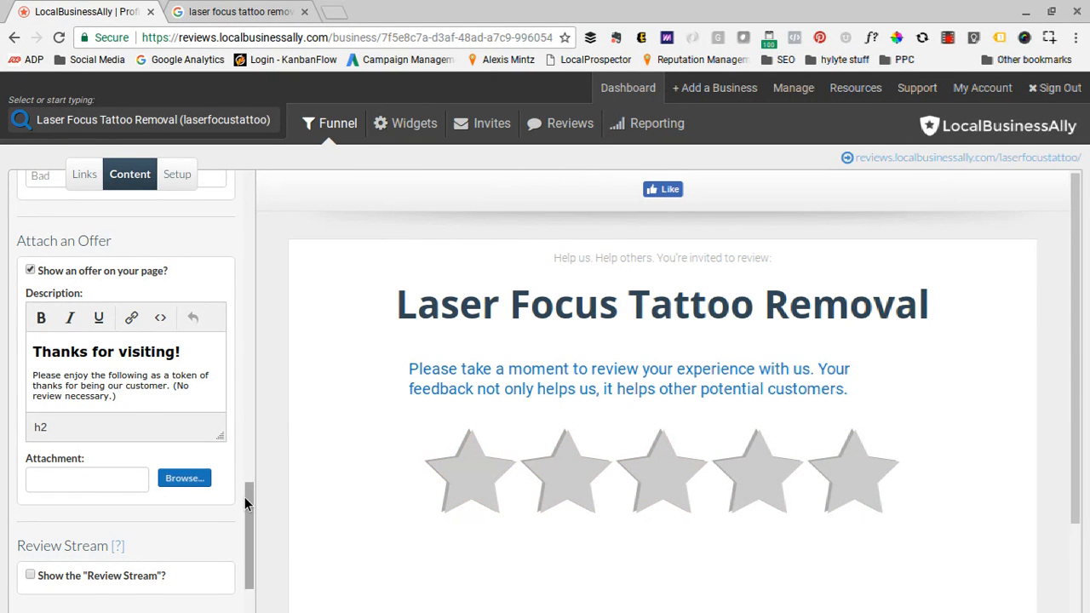
{"action": "scroll", "coordinate": [245, 496], "scroll_direction": "down", "scroll_amount": 1}
{"action": "scroll", "coordinate": [244, 497], "scroll_direction": "up", "scroll_amount": 1}
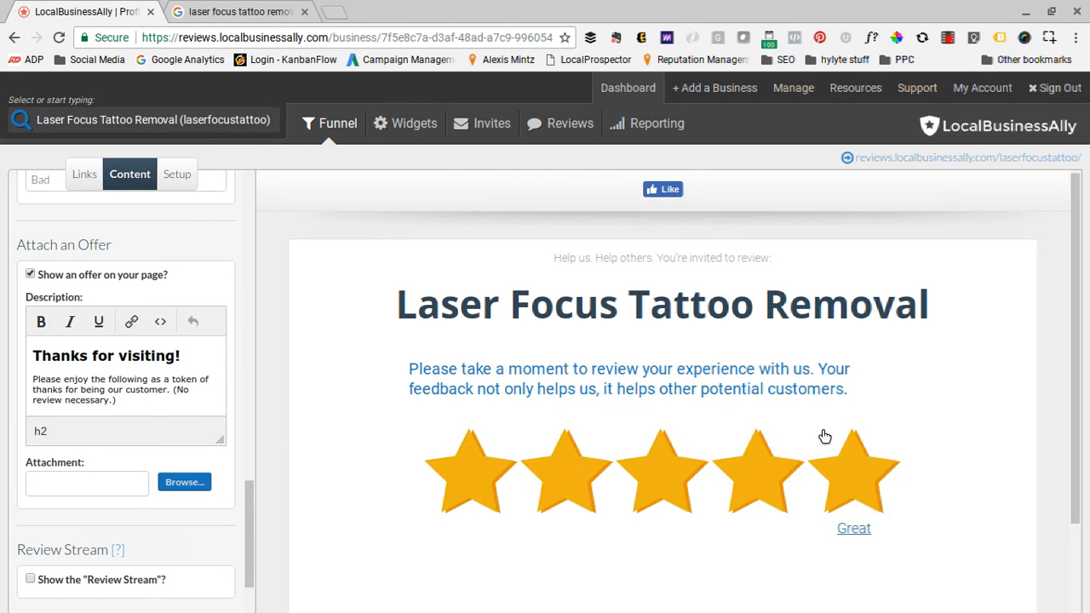
{"action": "left_click", "coordinate": [30, 274]}
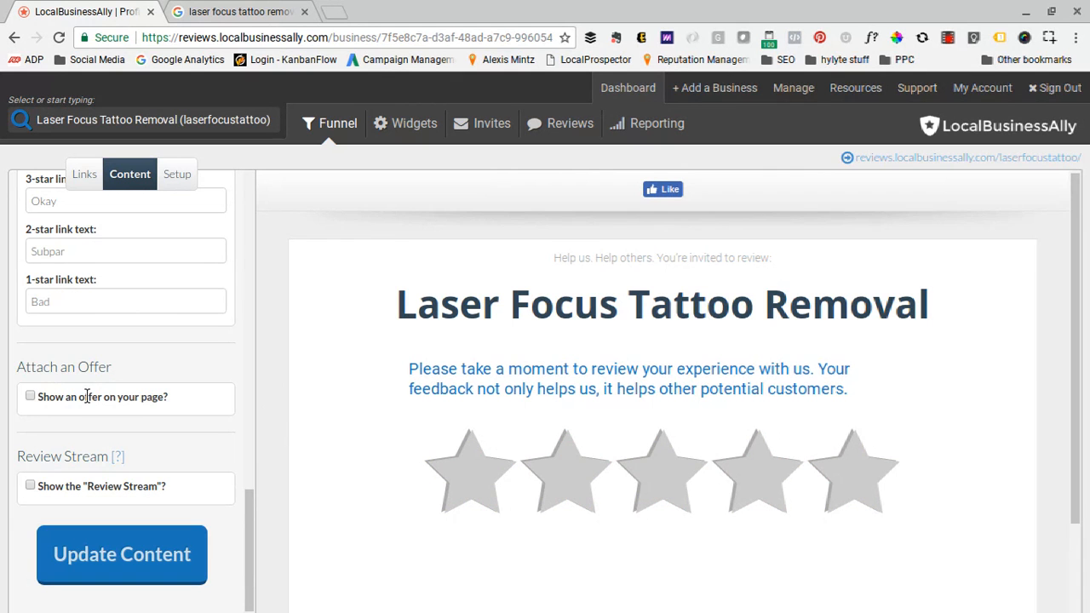
- Save the funnel's content settings with the offer and the Review Stream left off
{"action": "scroll", "coordinate": [137, 485], "scroll_direction": "up", "scroll_amount": 3}
{"action": "scroll", "coordinate": [133, 484], "scroll_direction": "down", "scroll_amount": 3}
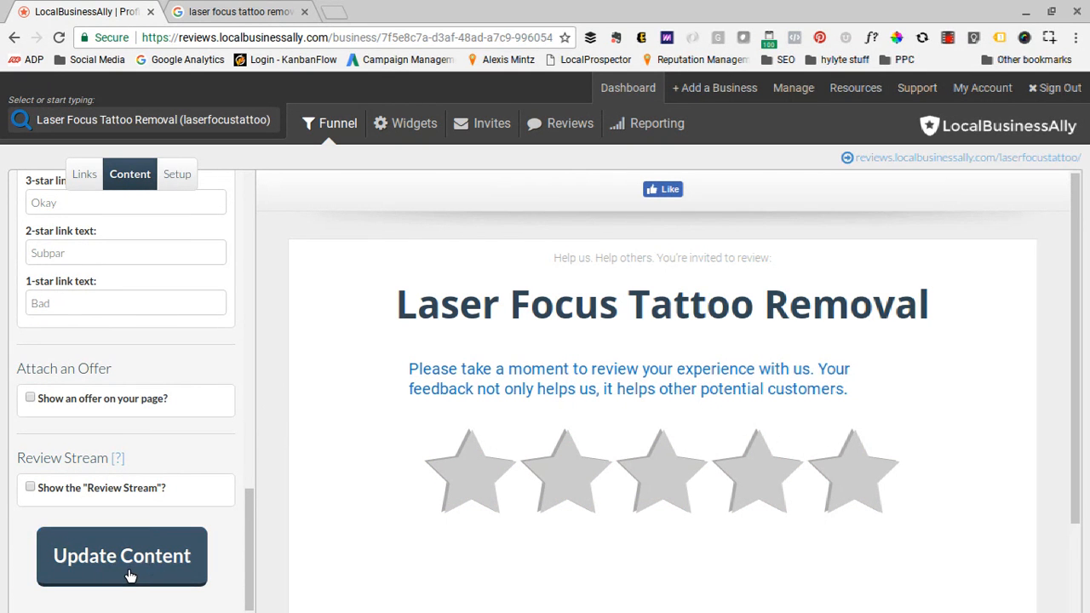
{"action": "left_click", "coordinate": [131, 577]}
{"action": "scroll", "coordinate": [130, 574], "scroll_direction": "up", "scroll_amount": 15}
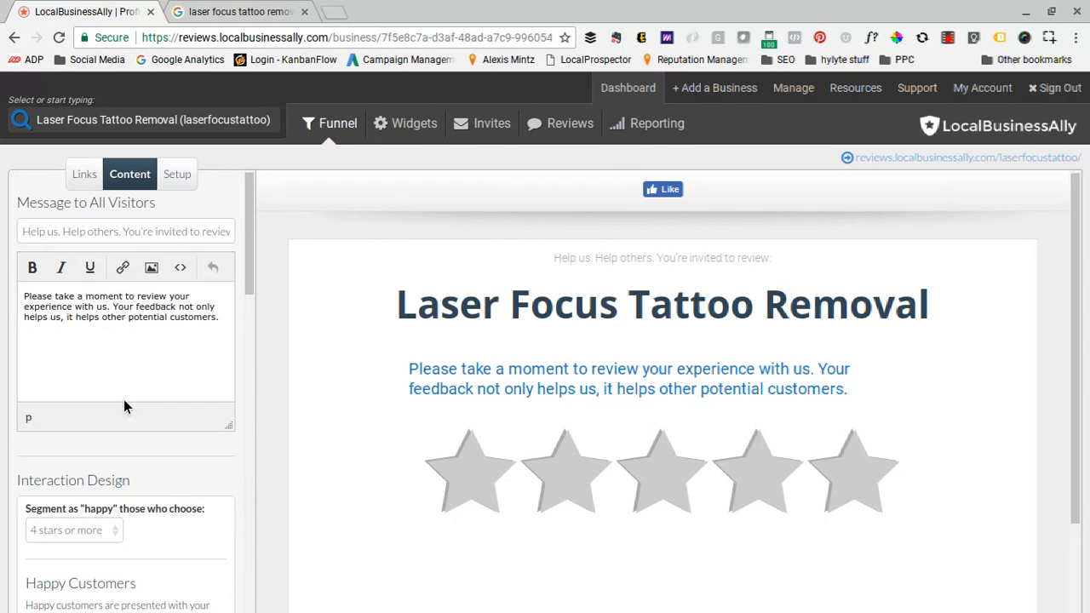
- Open the funnel's branding and design settings and select the image file starting with 17202977_1 as the business logo
{"action": "left_click", "coordinate": [179, 177]}
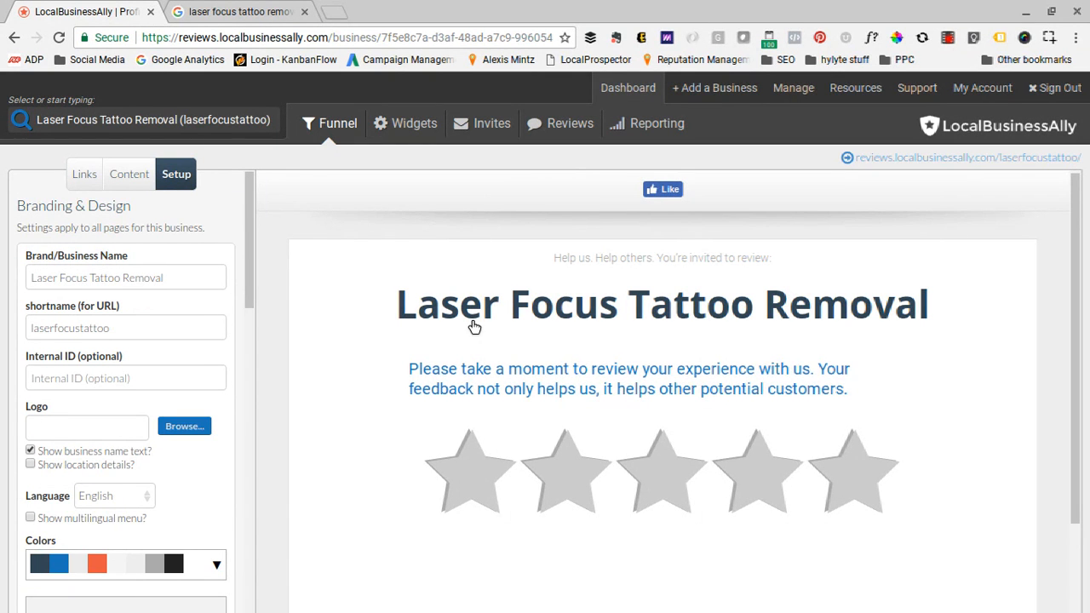
{"action": "scroll", "coordinate": [473, 322], "scroll_direction": "down", "scroll_amount": 1}
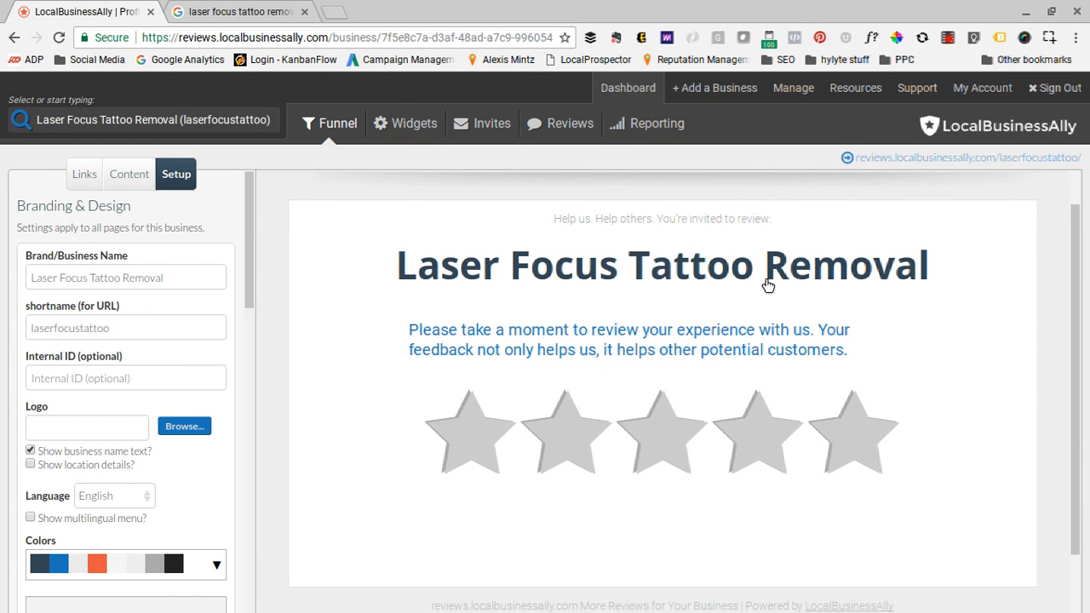
{"action": "left_click", "coordinate": [181, 429]}
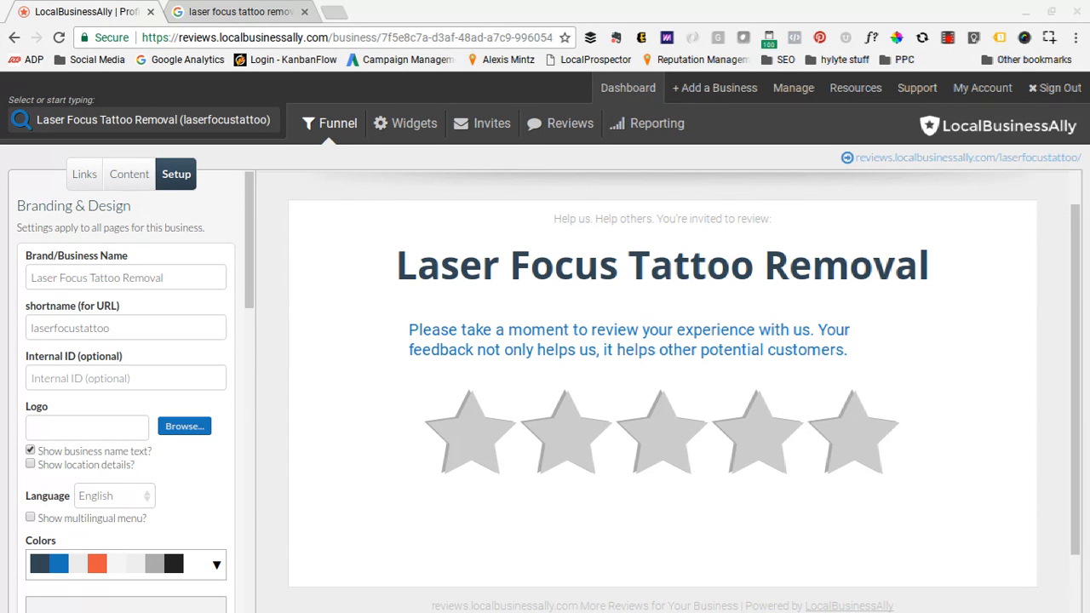
{"action": "scroll", "coordinate": [183, 478], "scroll_direction": "down", "scroll_amount": 4}
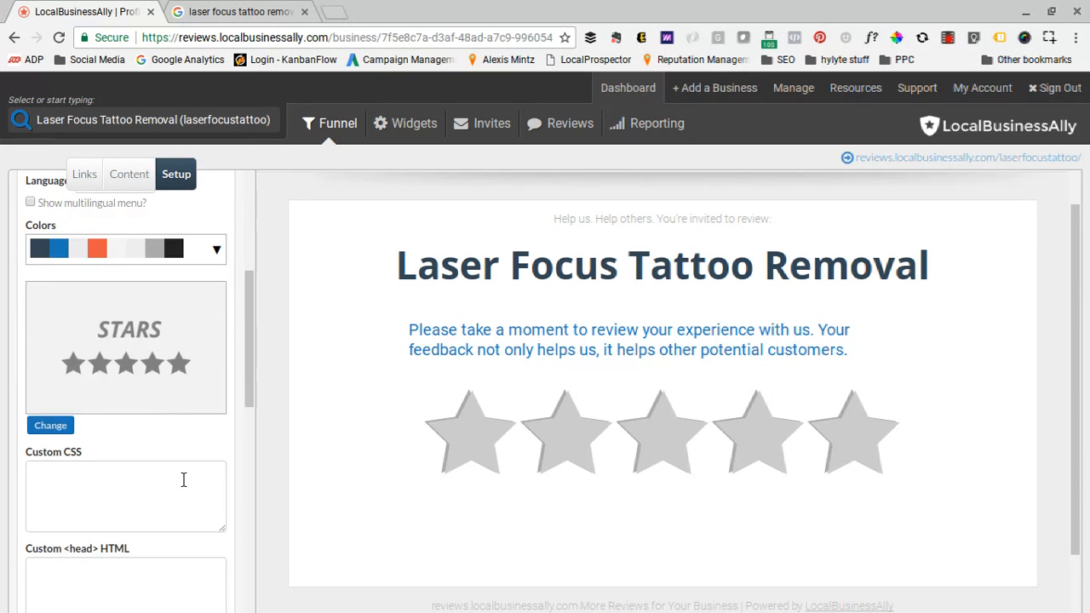
{"action": "scroll", "coordinate": [183, 480], "scroll_direction": "up", "scroll_amount": 1}
{"action": "scroll", "coordinate": [183, 479], "scroll_direction": "up", "scroll_amount": 3}
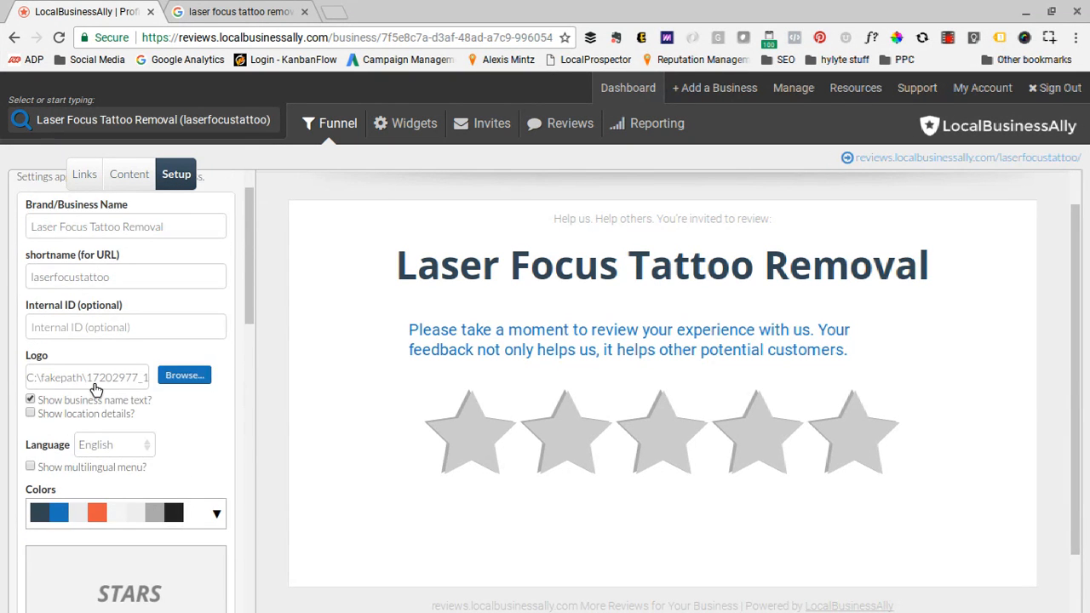
- Save the funnel's branding setup to apply the selected logo image
{"action": "scroll", "coordinate": [94, 384], "scroll_direction": "down", "scroll_amount": 8}
{"action": "scroll", "coordinate": [94, 384], "scroll_direction": "down", "scroll_amount": 3}
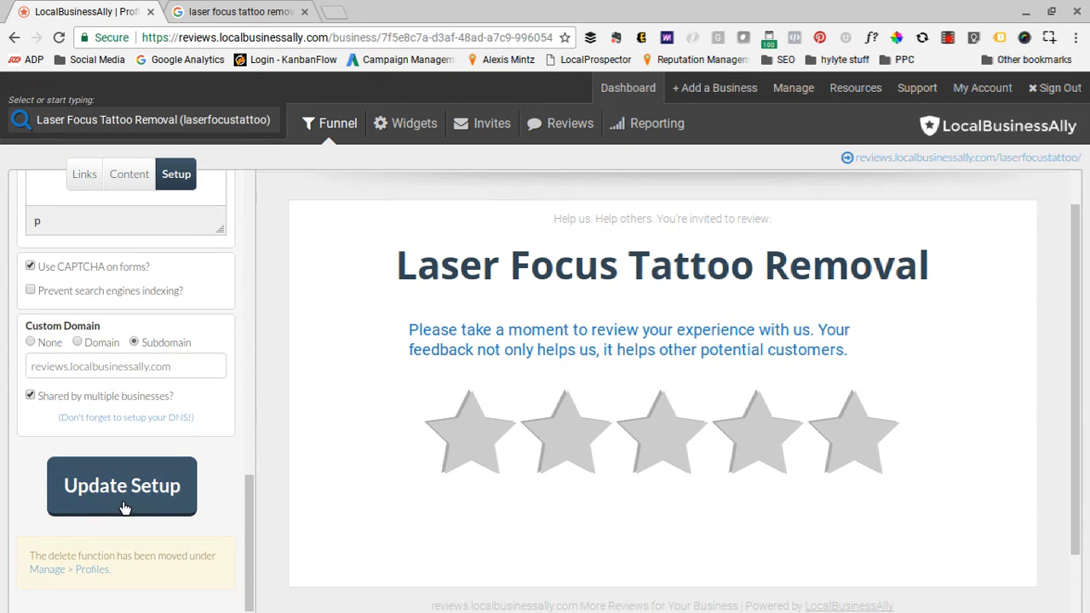
{"action": "left_click", "coordinate": [121, 501]}
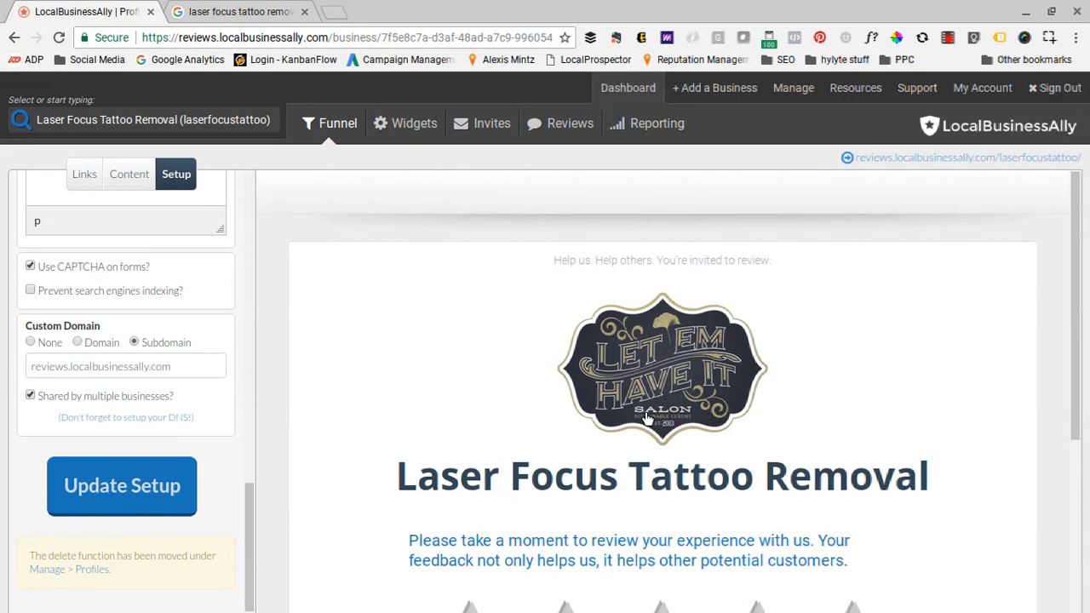
- Turn off the display of the business name text in the branding settings
{"action": "scroll", "coordinate": [246, 314], "scroll_direction": "up", "scroll_amount": 8}
{"action": "scroll", "coordinate": [246, 314], "scroll_direction": "up", "scroll_amount": 3}
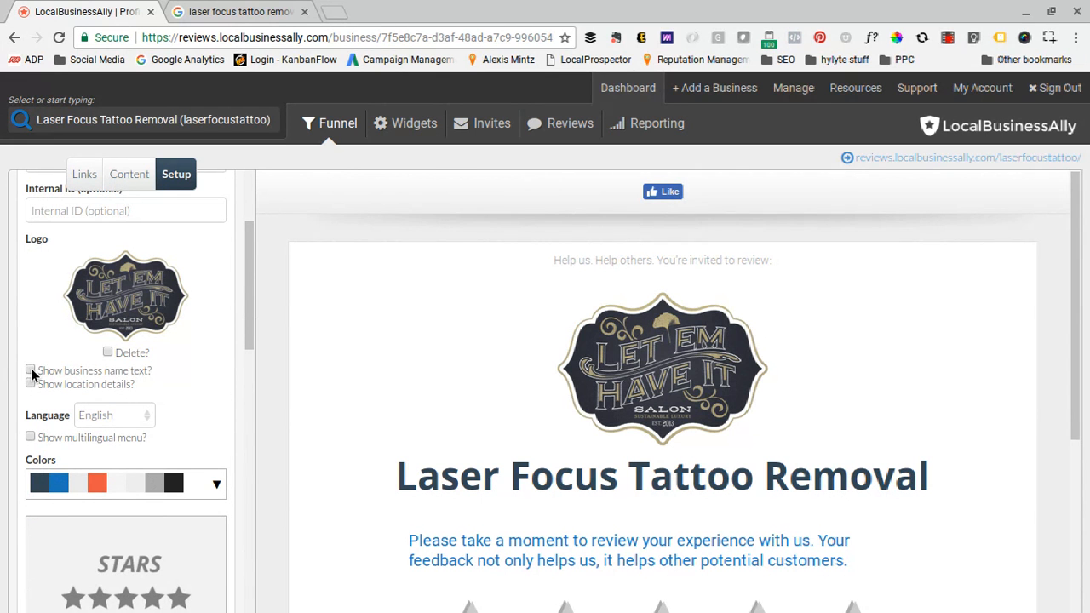
{"action": "scroll", "coordinate": [196, 324], "scroll_direction": "down", "scroll_amount": 4}
{"action": "scroll", "coordinate": [196, 324], "scroll_direction": "down", "scroll_amount": 5}
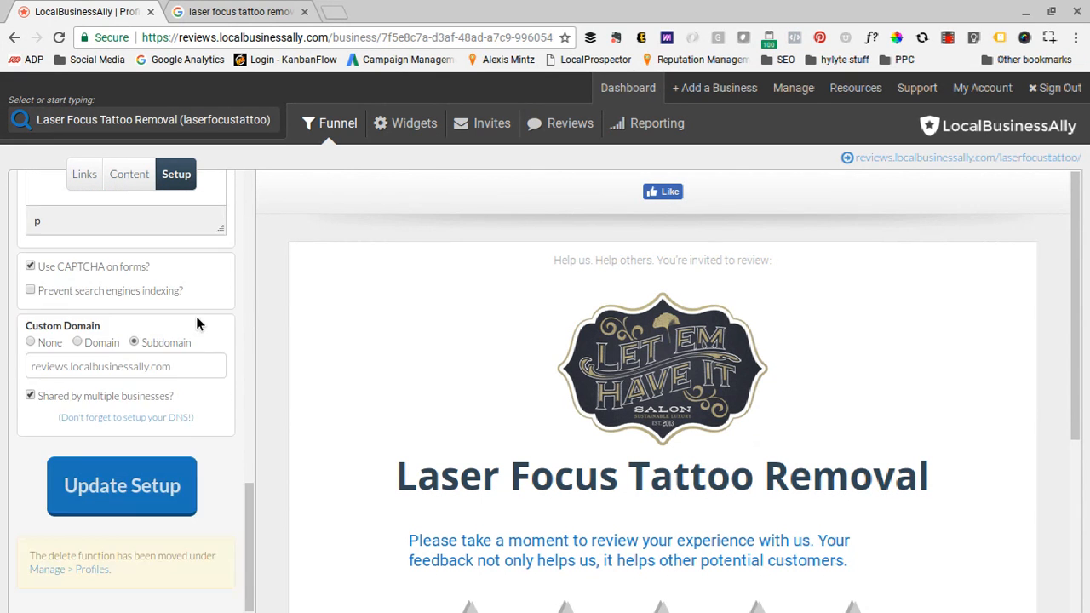
- Look over the available color schemes and keep the dark blue, blue and orange one
{"action": "scroll", "coordinate": [196, 324], "scroll_direction": "up", "scroll_amount": 4}
{"action": "scroll", "coordinate": [197, 317], "scroll_direction": "up", "scroll_amount": 5}
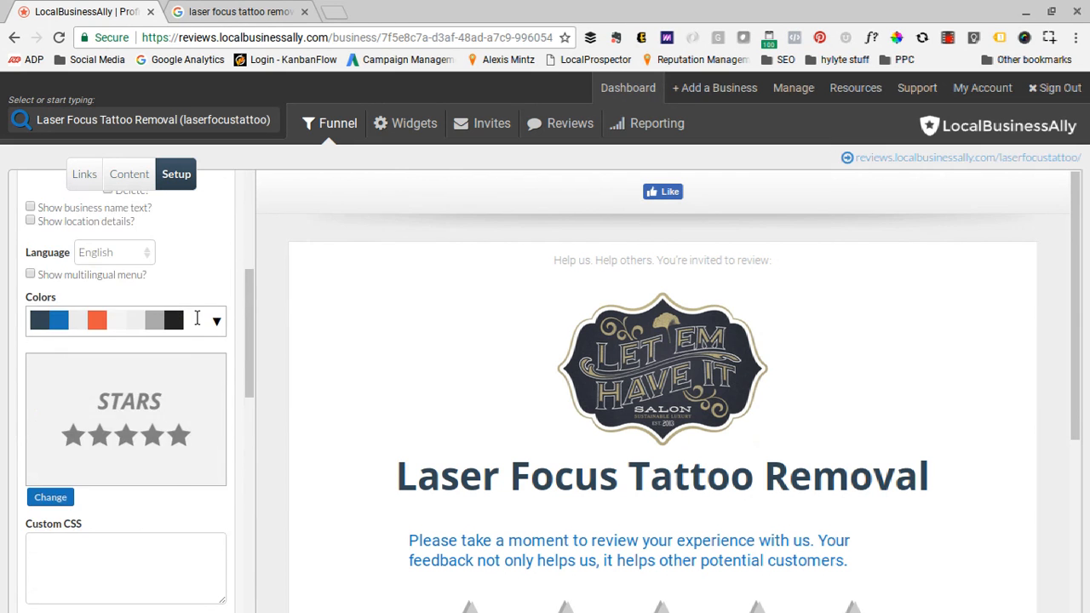
{"action": "scroll", "coordinate": [196, 322], "scroll_direction": "down", "scroll_amount": 1}
{"action": "scroll", "coordinate": [196, 323], "scroll_direction": "down", "scroll_amount": 1}
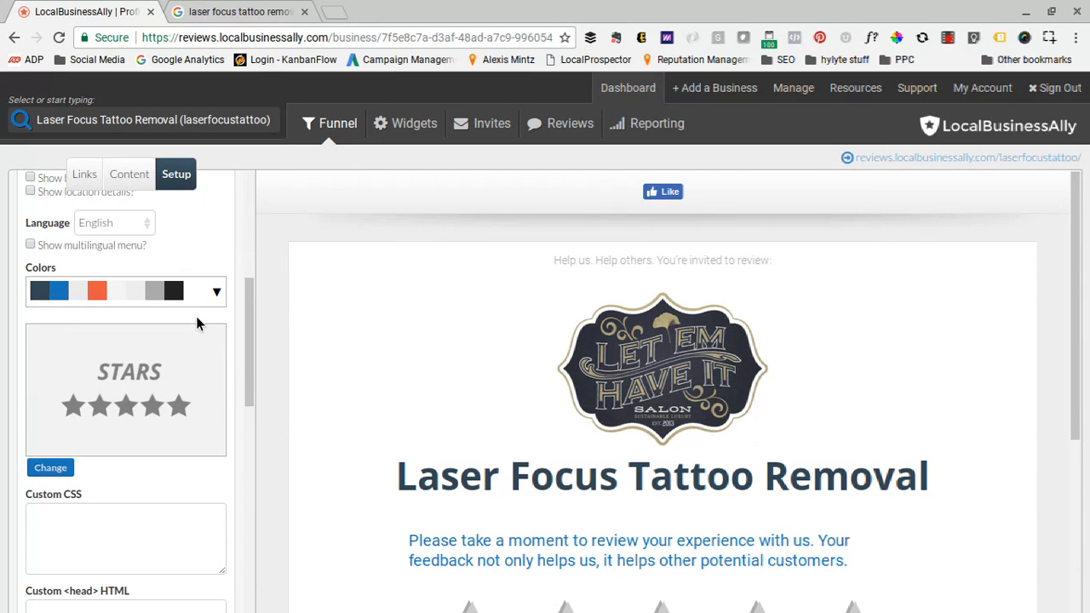
{"action": "left_click", "coordinate": [162, 291]}
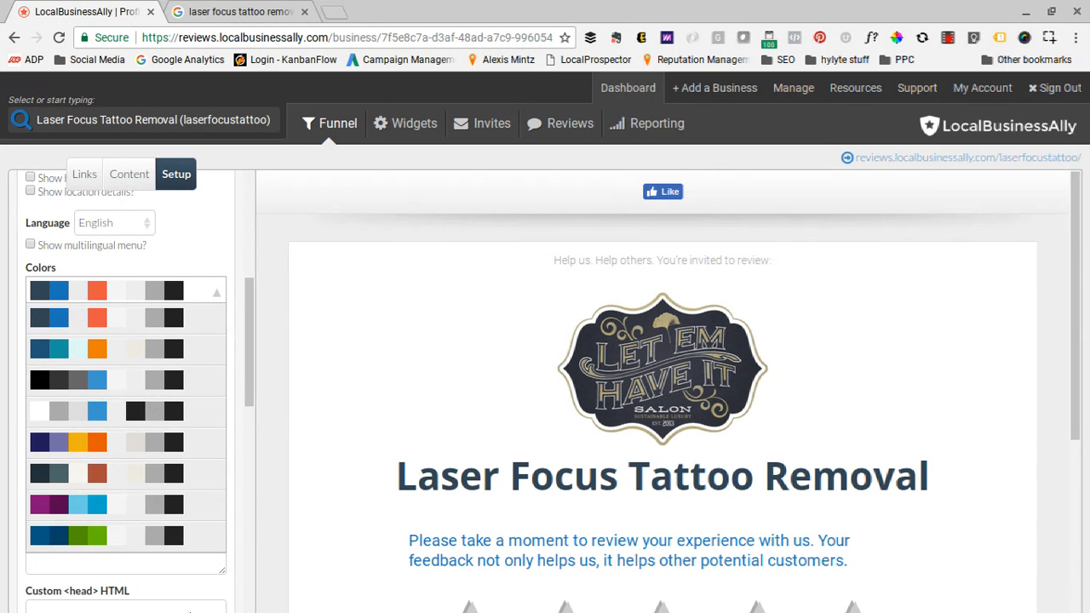
{"action": "left_click", "coordinate": [68, 321]}
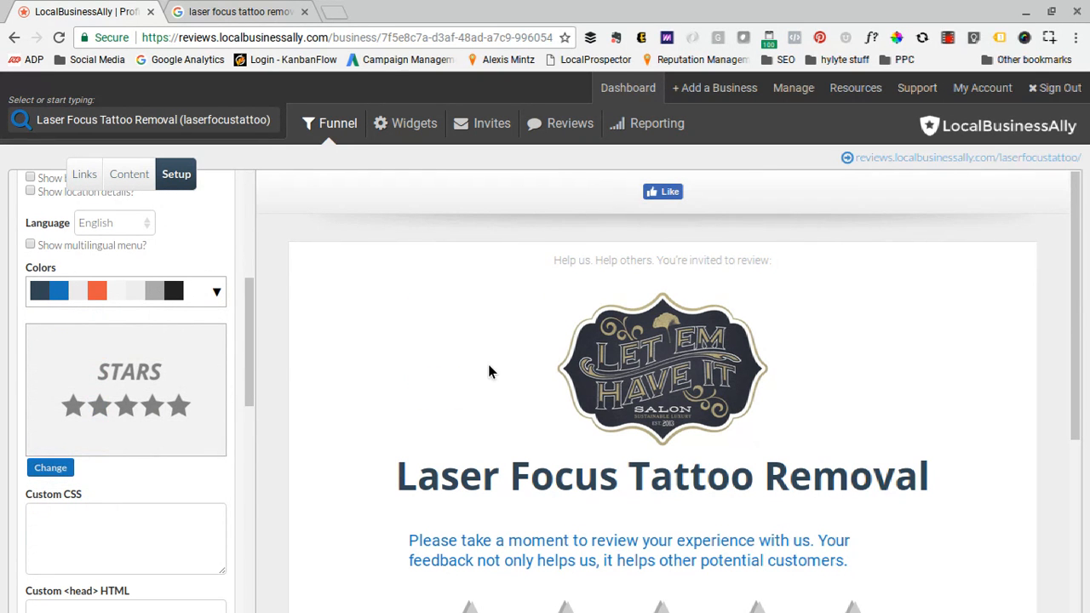
- Test the five-star and three-star ratings in the page preview, viewing and closing the response each one brings up
{"action": "scroll", "coordinate": [488, 364], "scroll_direction": "down", "scroll_amount": 3}
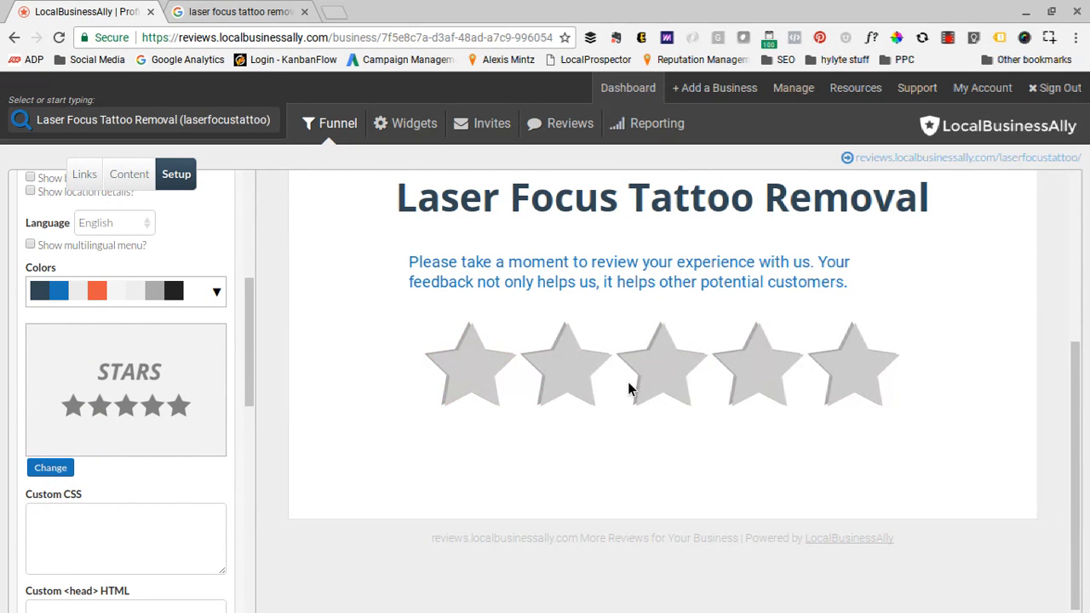
{"action": "left_click", "coordinate": [66, 470]}
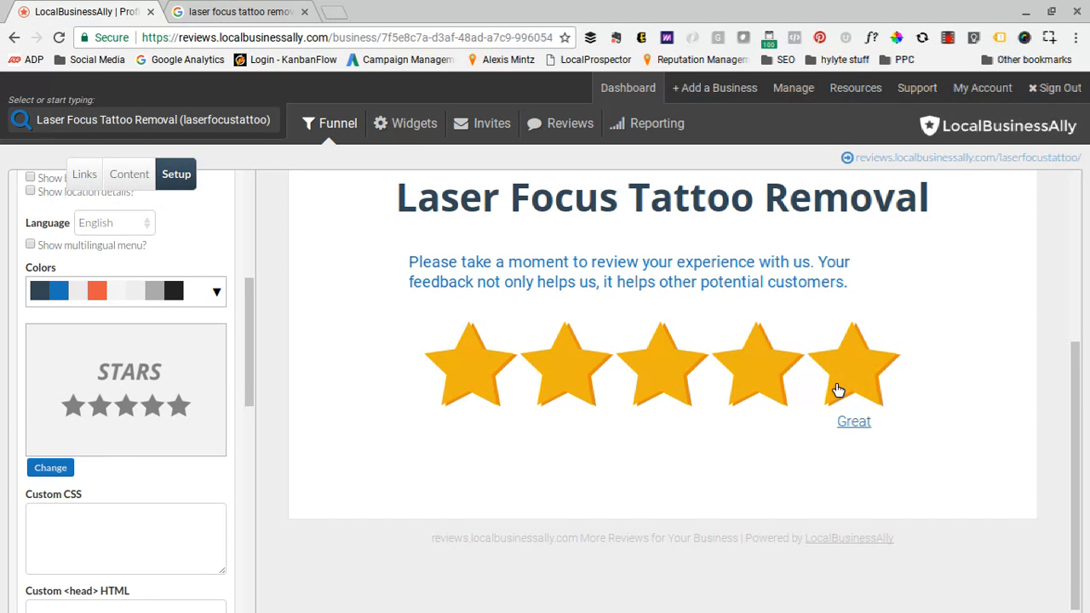
{"action": "left_click", "coordinate": [862, 396]}
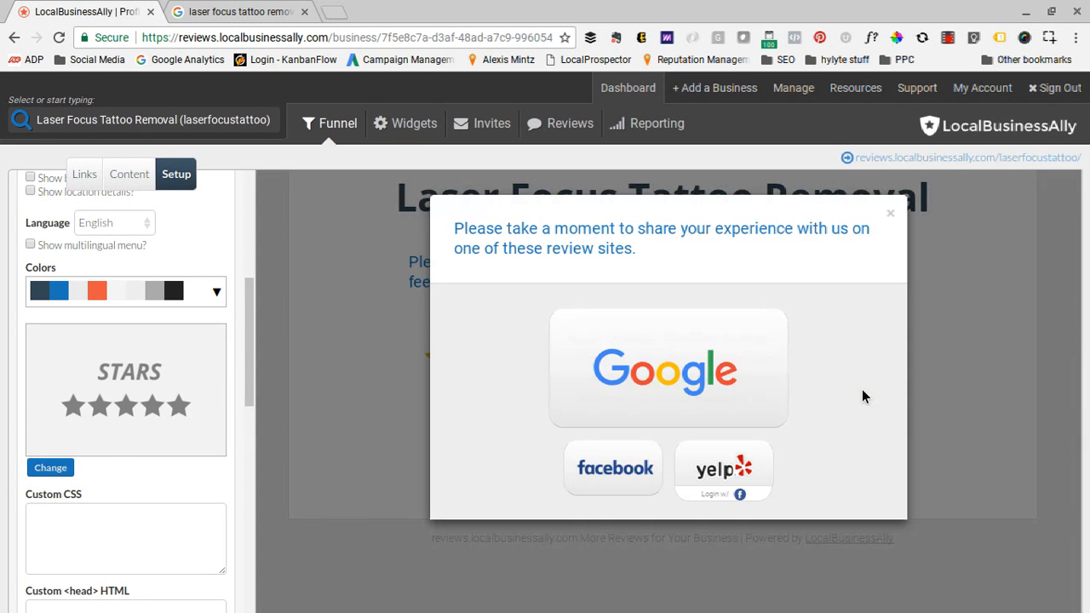
{"action": "left_click", "coordinate": [885, 213]}
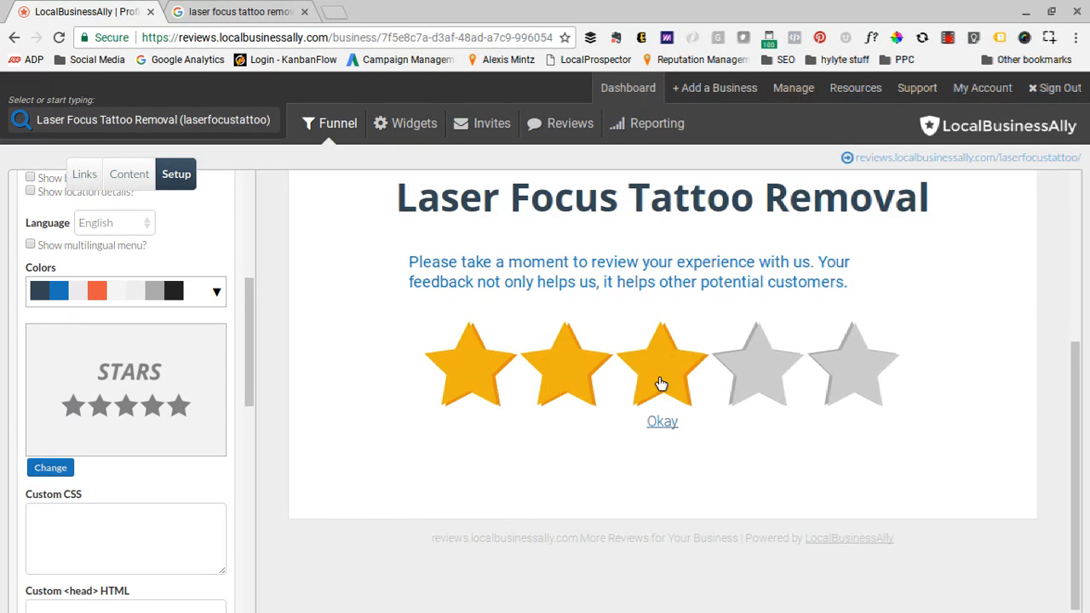
{"action": "left_click", "coordinate": [657, 381]}
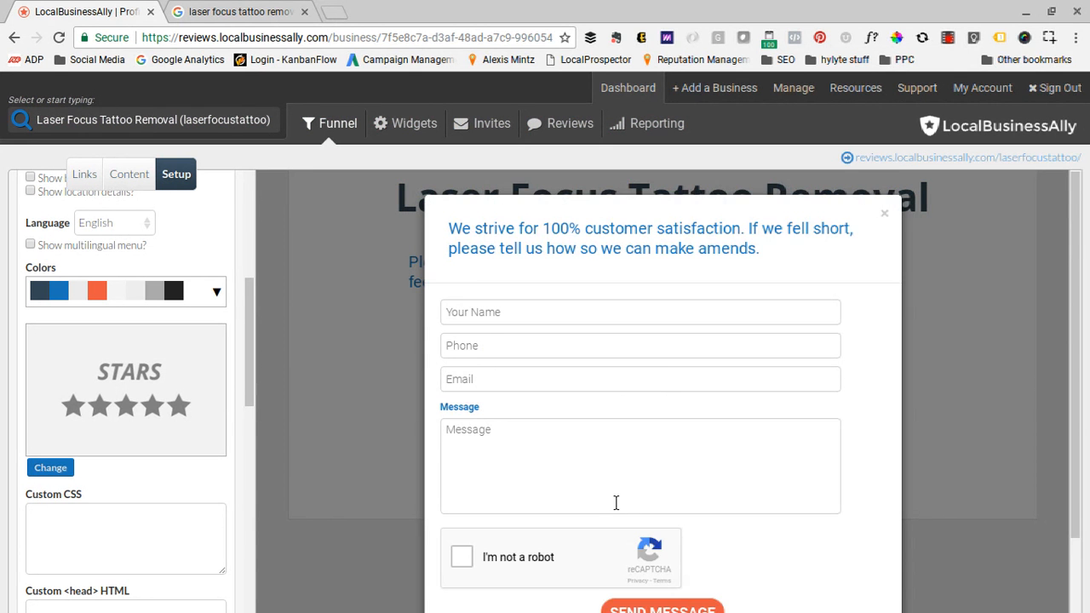
{"action": "scroll", "coordinate": [615, 501], "scroll_direction": "down", "scroll_amount": 1}
{"action": "scroll", "coordinate": [615, 502], "scroll_direction": "up", "scroll_amount": 1}
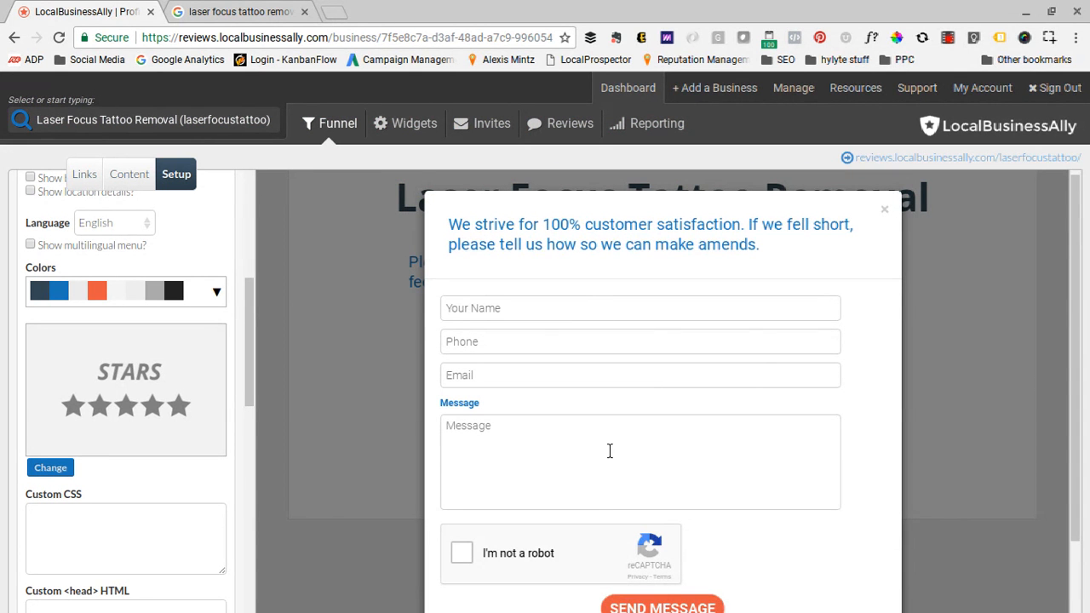
{"action": "left_click", "coordinate": [884, 209]}
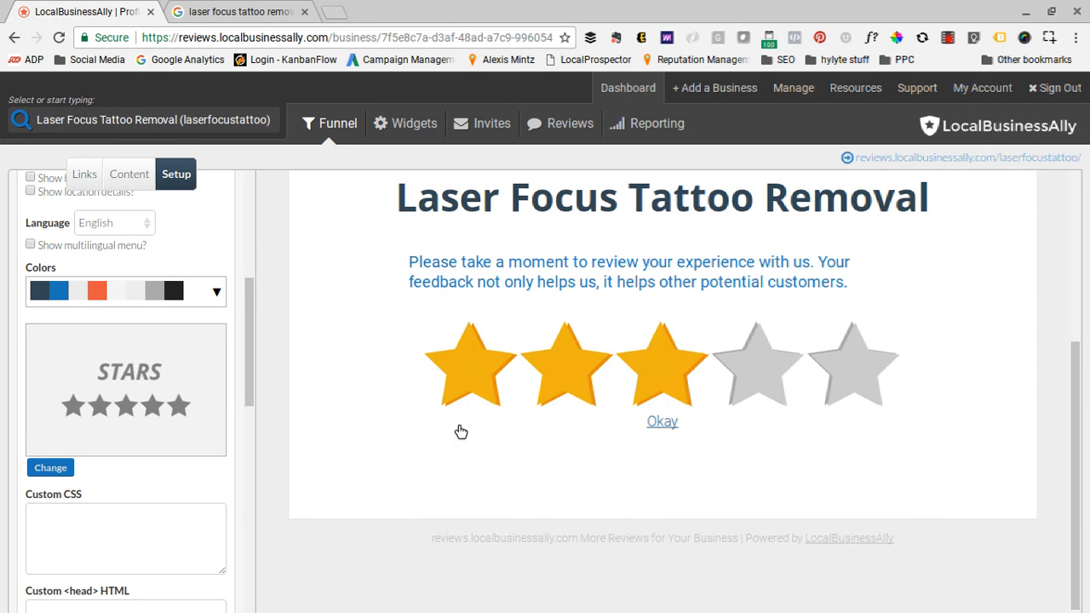
- Try the Big Buttons direct link layout, saving the setup and checking the page preview
{"action": "left_click", "coordinate": [51, 469]}
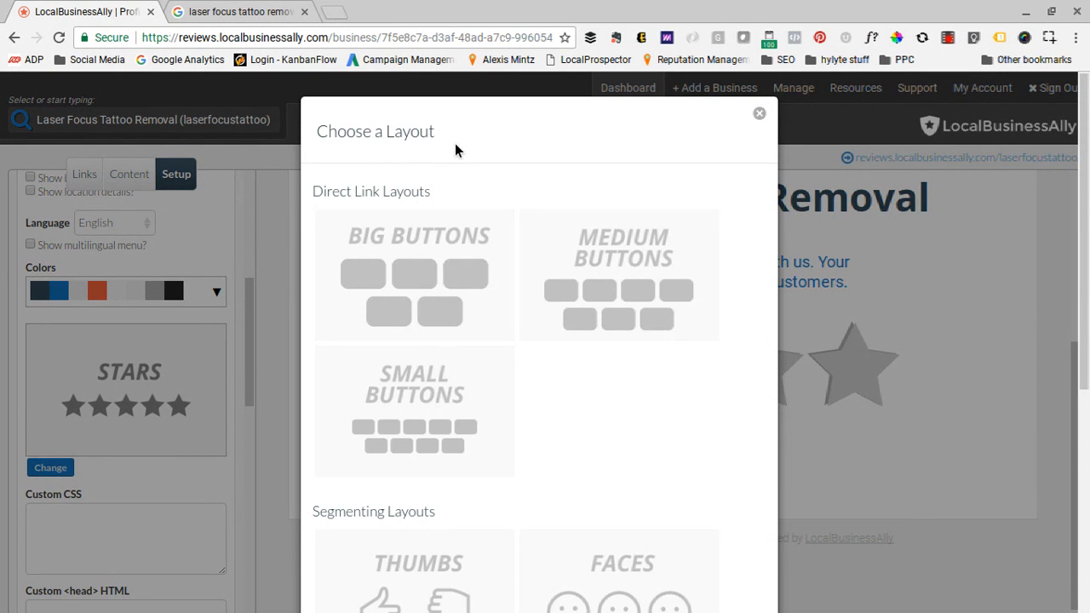
{"action": "scroll", "coordinate": [485, 161], "scroll_direction": "down", "scroll_amount": 1}
{"action": "scroll", "coordinate": [484, 161], "scroll_direction": "up", "scroll_amount": 1}
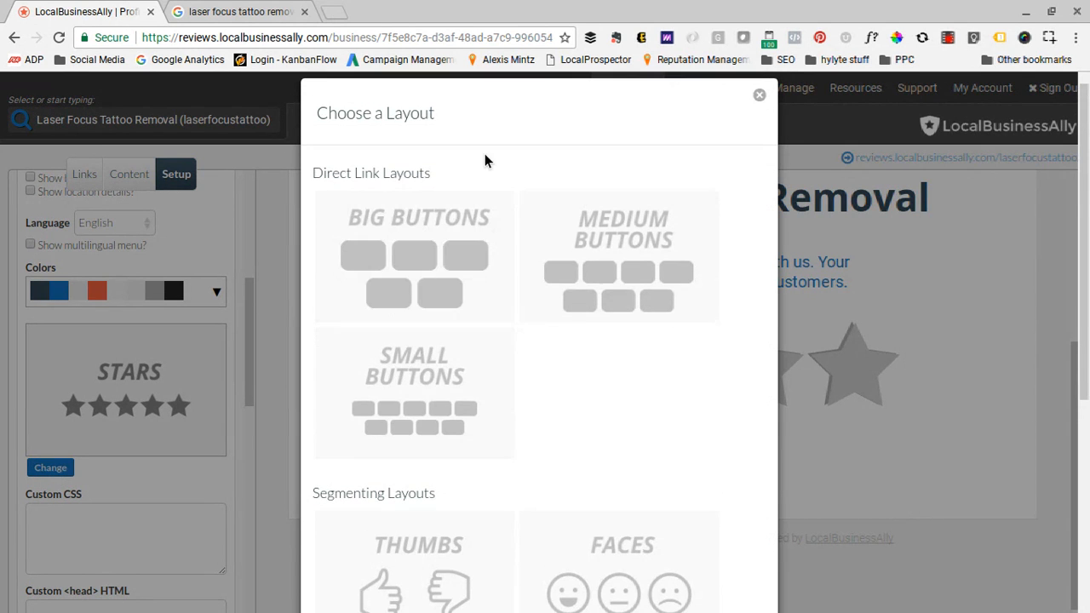
{"action": "scroll", "coordinate": [542, 302], "scroll_direction": "down", "scroll_amount": 4}
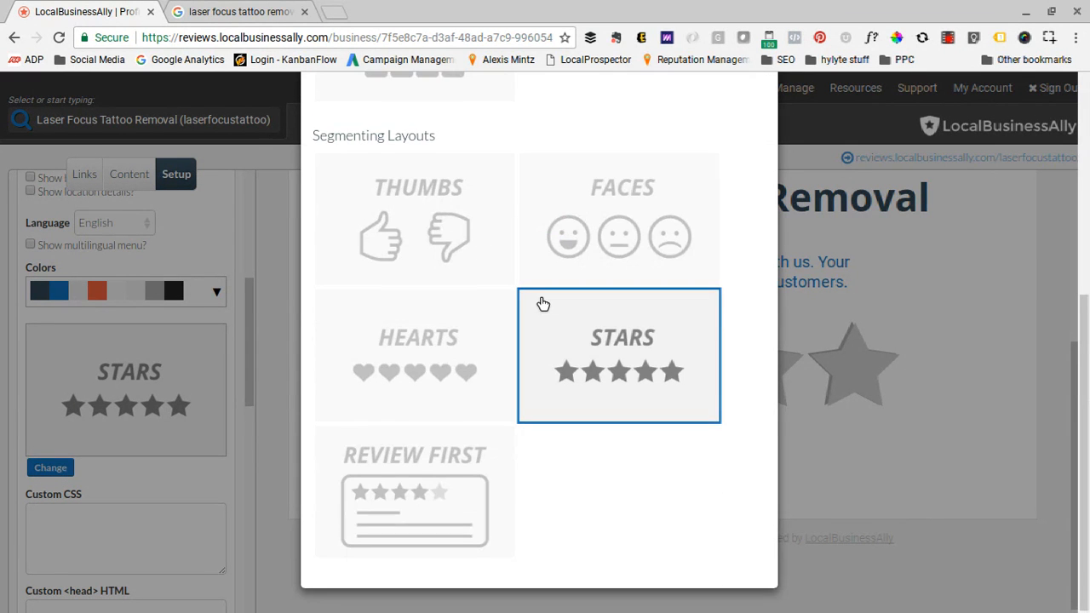
{"action": "scroll", "coordinate": [544, 304], "scroll_direction": "up", "scroll_amount": 2}
{"action": "scroll", "coordinate": [542, 303], "scroll_direction": "up", "scroll_amount": 3}
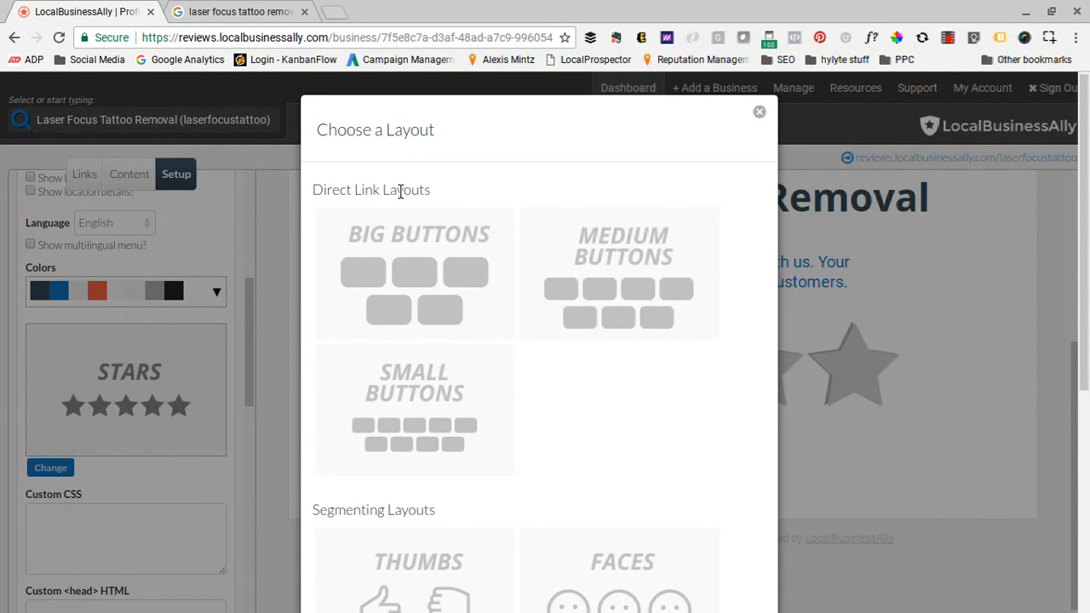
{"action": "left_click", "coordinate": [401, 244]}
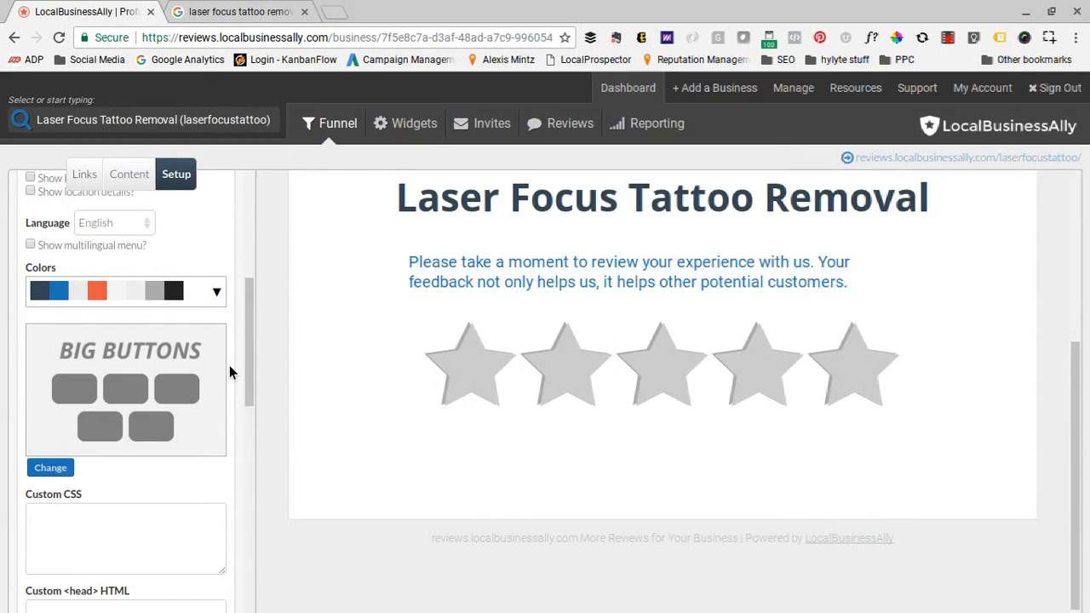
{"action": "scroll", "coordinate": [134, 426], "scroll_direction": "down", "scroll_amount": 10}
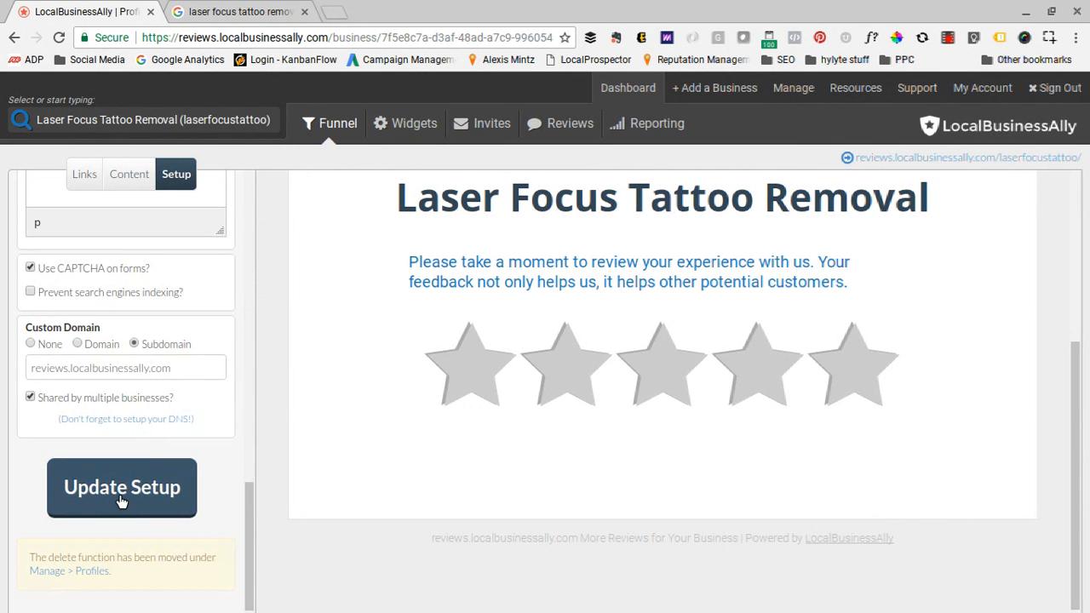
{"action": "left_click", "coordinate": [121, 500]}
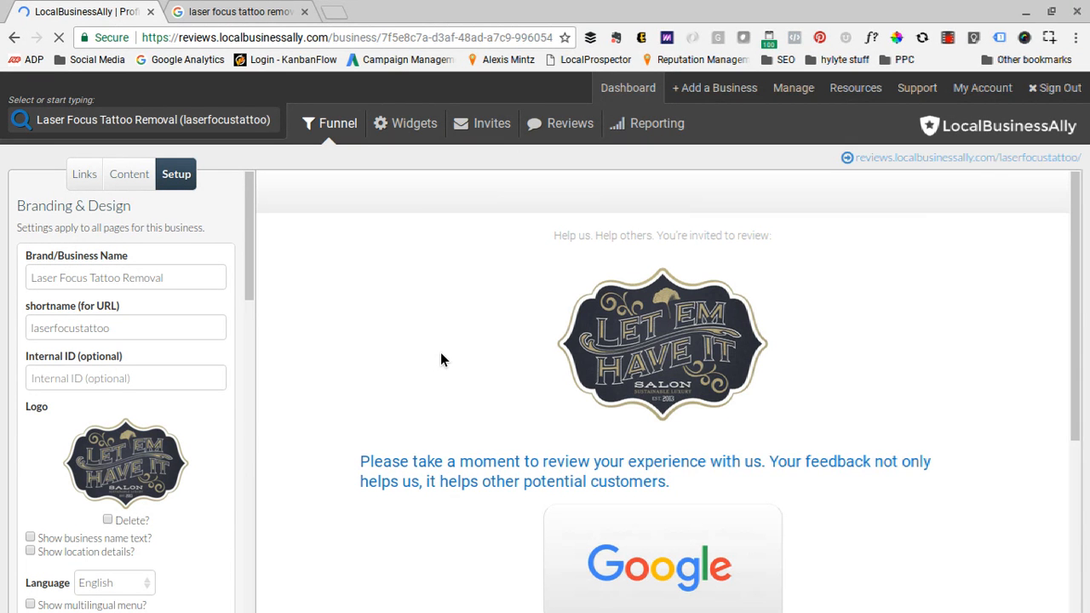
{"action": "scroll", "coordinate": [460, 441], "scroll_direction": "down", "scroll_amount": 3}
{"action": "scroll", "coordinate": [460, 441], "scroll_direction": "up", "scroll_amount": 2}
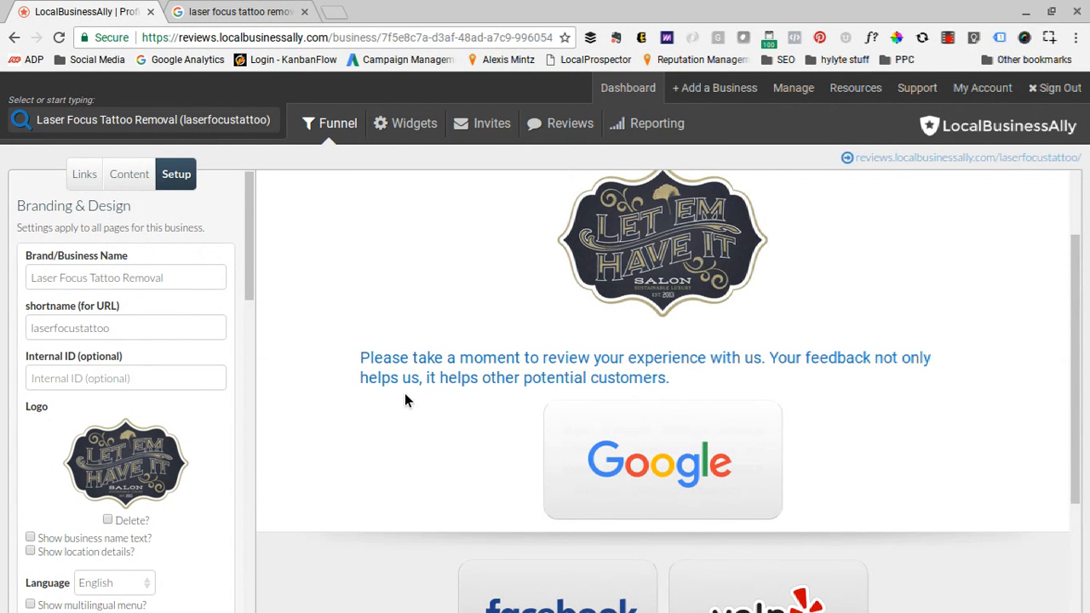
- Switch the funnel page back to the Stars segmenting layout
{"action": "scroll", "coordinate": [150, 421], "scroll_direction": "down", "scroll_amount": 3}
{"action": "scroll", "coordinate": [151, 420], "scroll_direction": "down", "scroll_amount": 1}
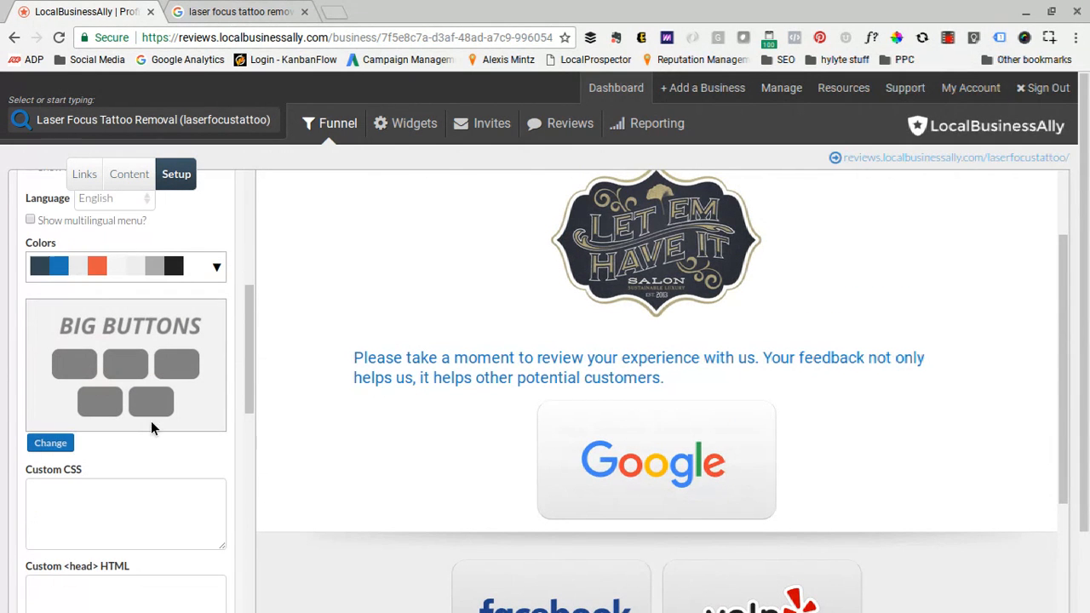
{"action": "left_click", "coordinate": [51, 444]}
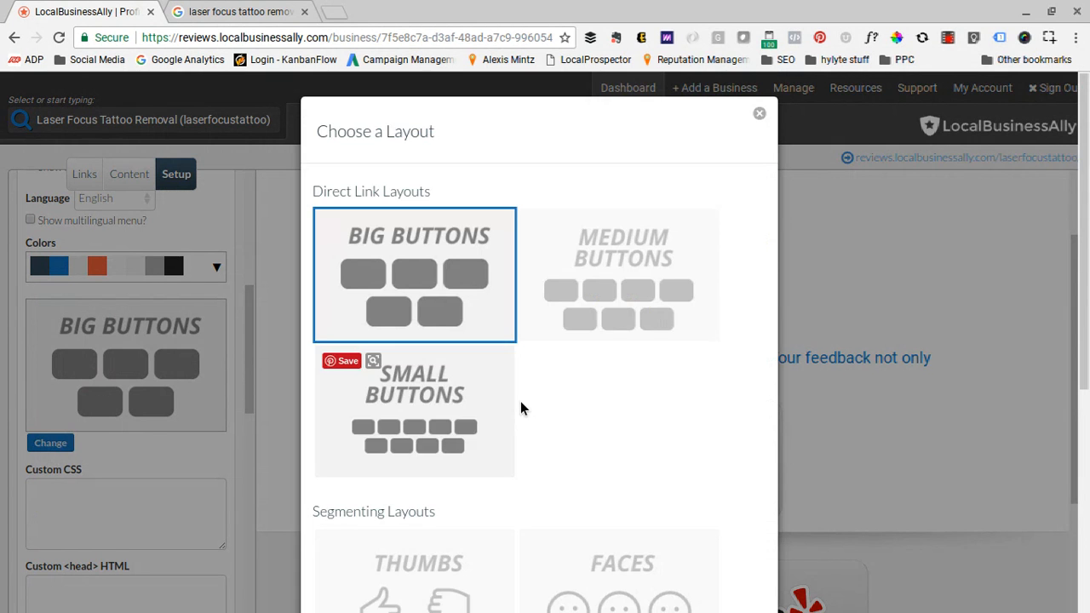
{"action": "scroll", "coordinate": [562, 389], "scroll_direction": "down", "scroll_amount": 3}
{"action": "scroll", "coordinate": [436, 308], "scroll_direction": "down", "scroll_amount": 2}
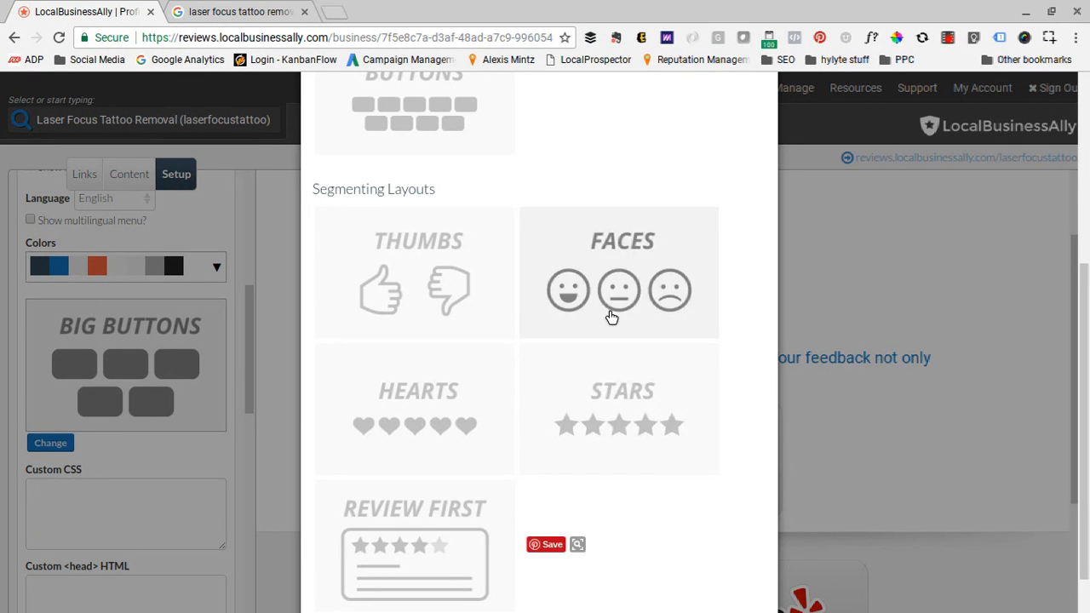
{"action": "left_click", "coordinate": [606, 398]}
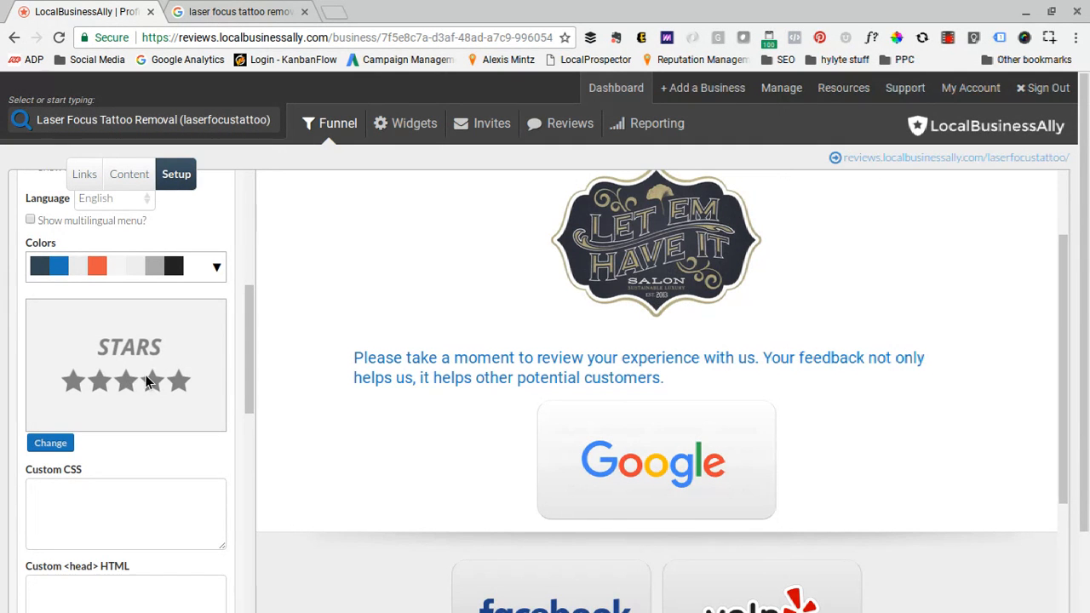
- Set the funnel page's layout to Review First and save the setup
{"action": "scroll", "coordinate": [117, 390], "scroll_direction": "down", "scroll_amount": 1}
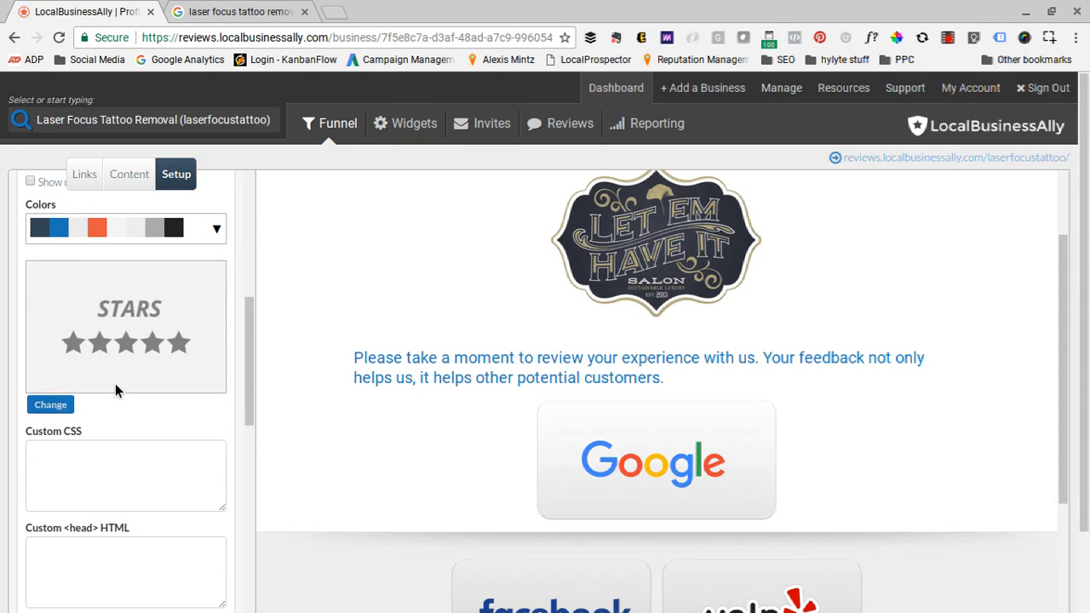
{"action": "left_click", "coordinate": [66, 408]}
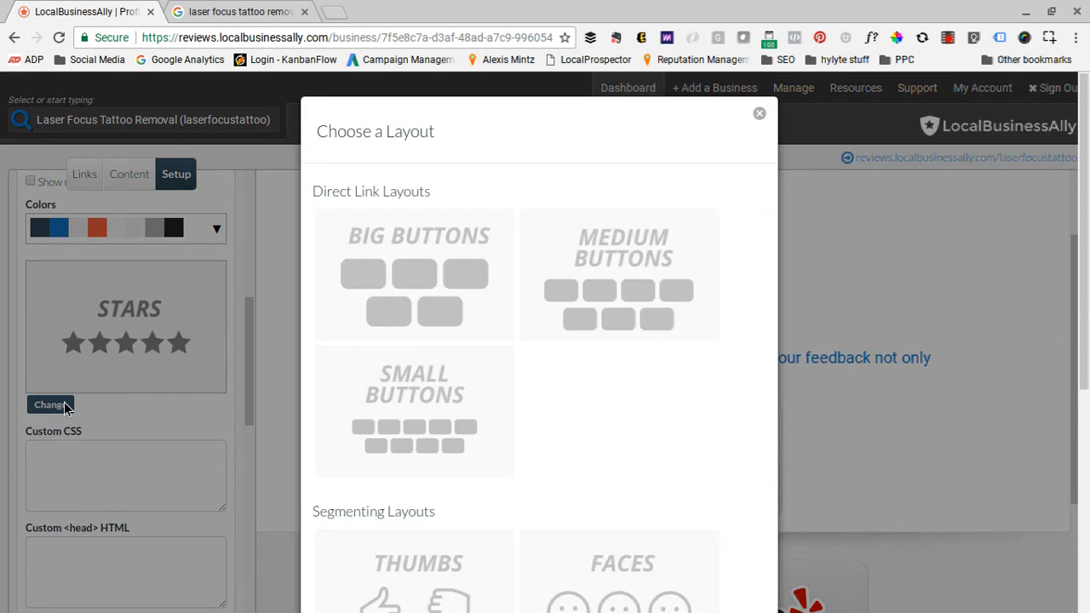
{"action": "scroll", "coordinate": [571, 406], "scroll_direction": "down", "scroll_amount": 3}
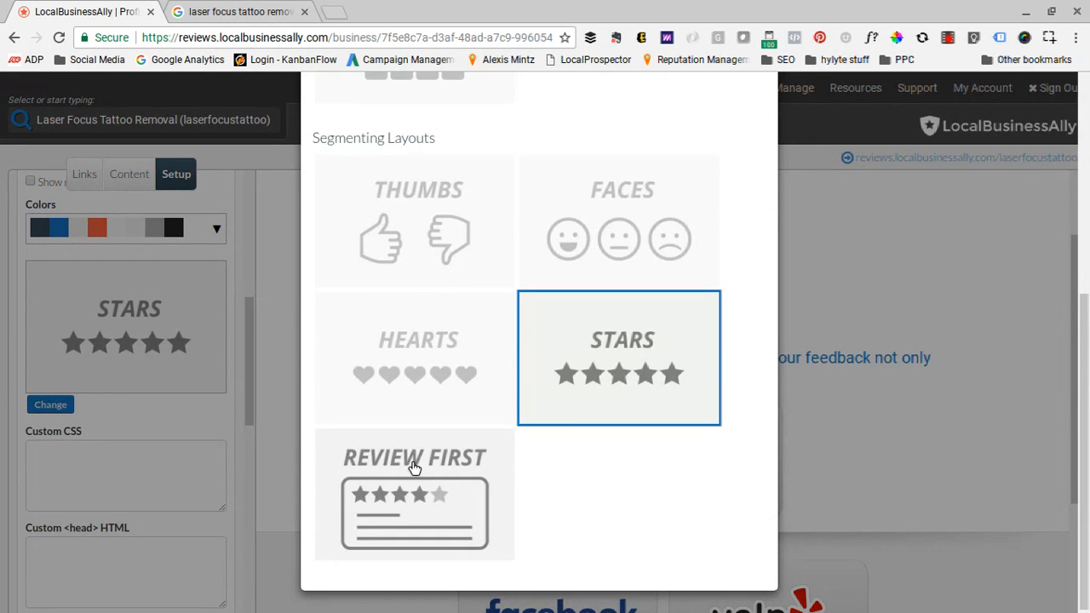
{"action": "left_click", "coordinate": [449, 469]}
{"action": "scroll", "coordinate": [175, 388], "scroll_direction": "down", "scroll_amount": 5}
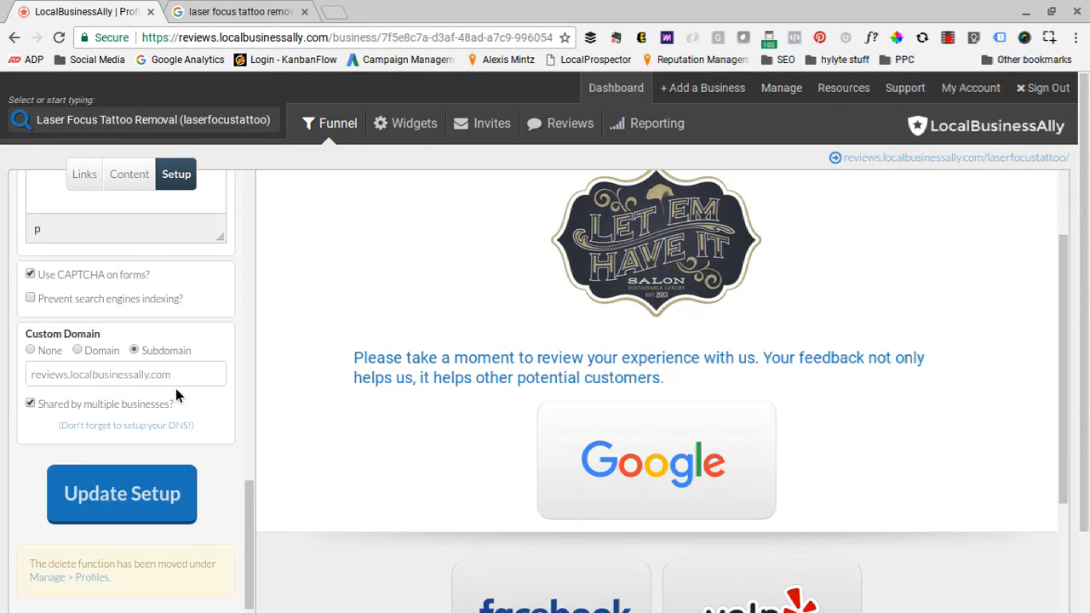
{"action": "left_click", "coordinate": [130, 499]}
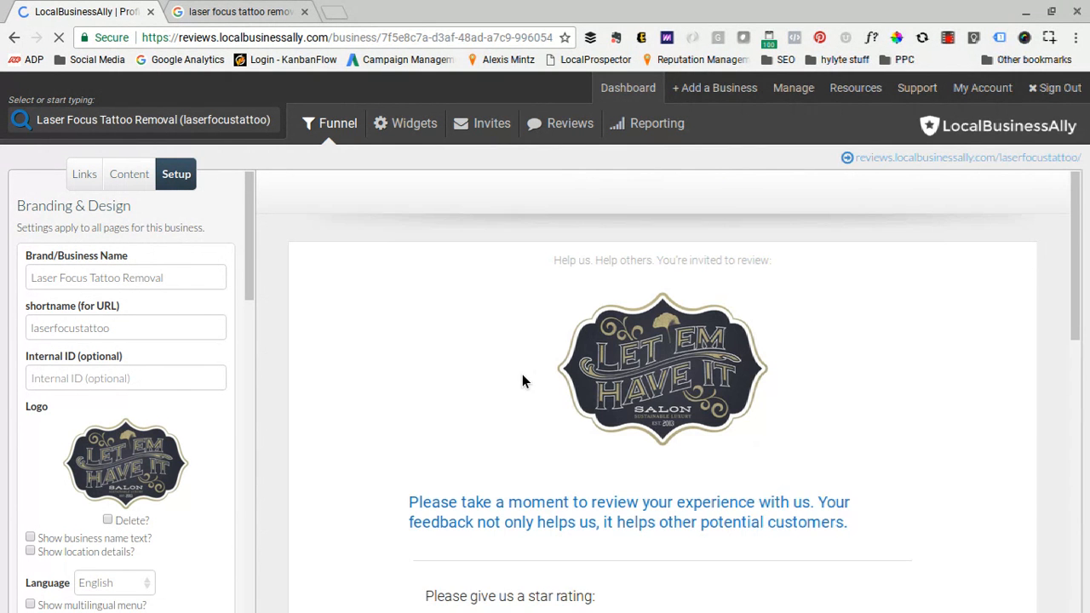
- Examine the review form in the page preview, from the star rating and experience text down to the contact fields and consent statement
{"action": "scroll", "coordinate": [522, 381], "scroll_direction": "down", "scroll_amount": 1}
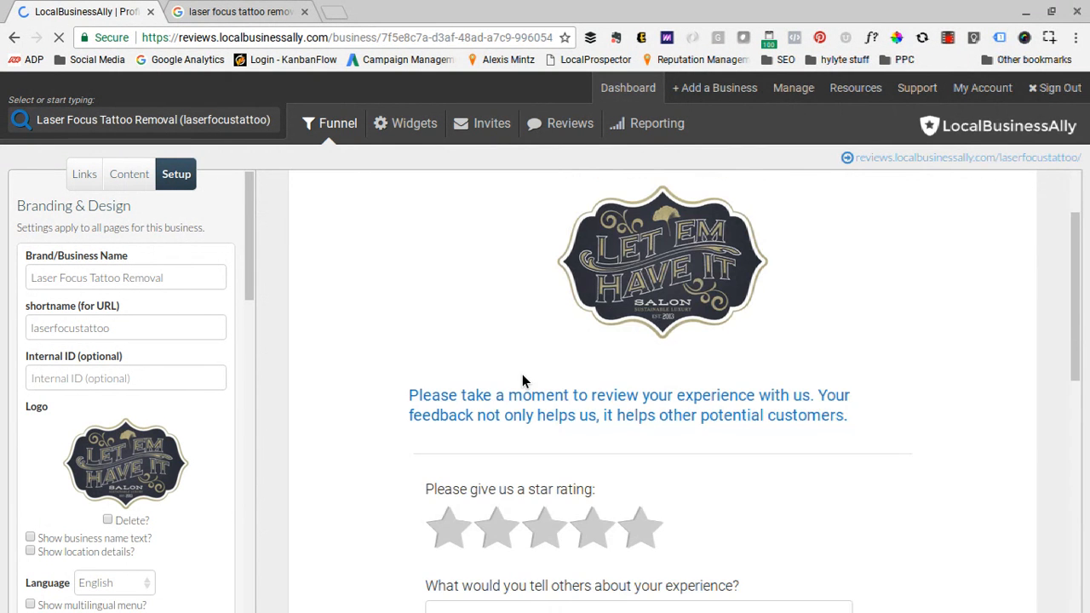
{"action": "scroll", "coordinate": [522, 381], "scroll_direction": "down", "scroll_amount": 2}
{"action": "left_click", "coordinate": [497, 308]}
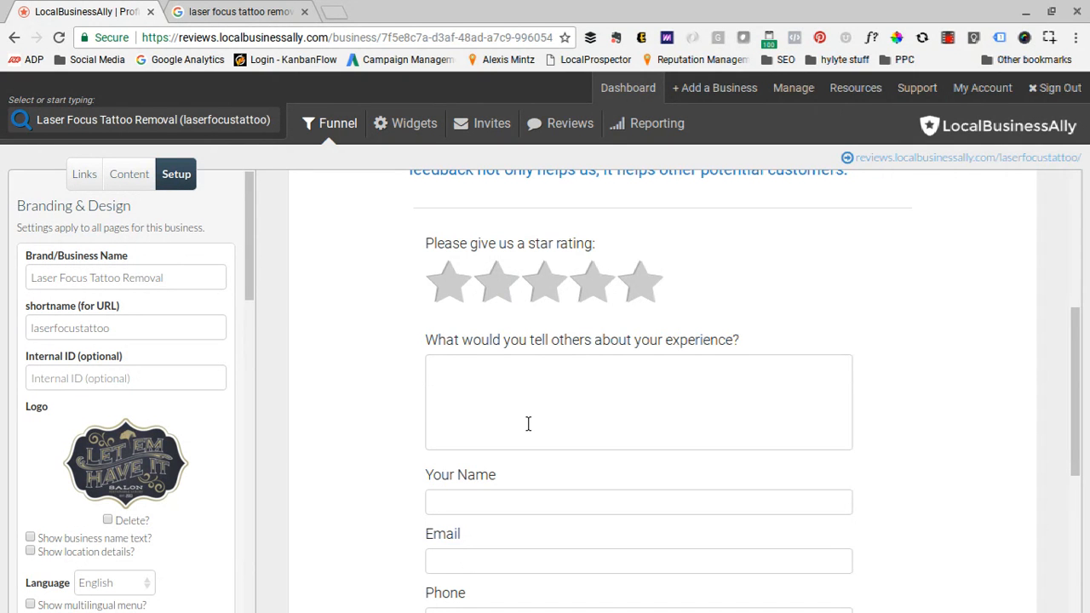
{"action": "scroll", "coordinate": [470, 382], "scroll_direction": "down", "scroll_amount": 2}
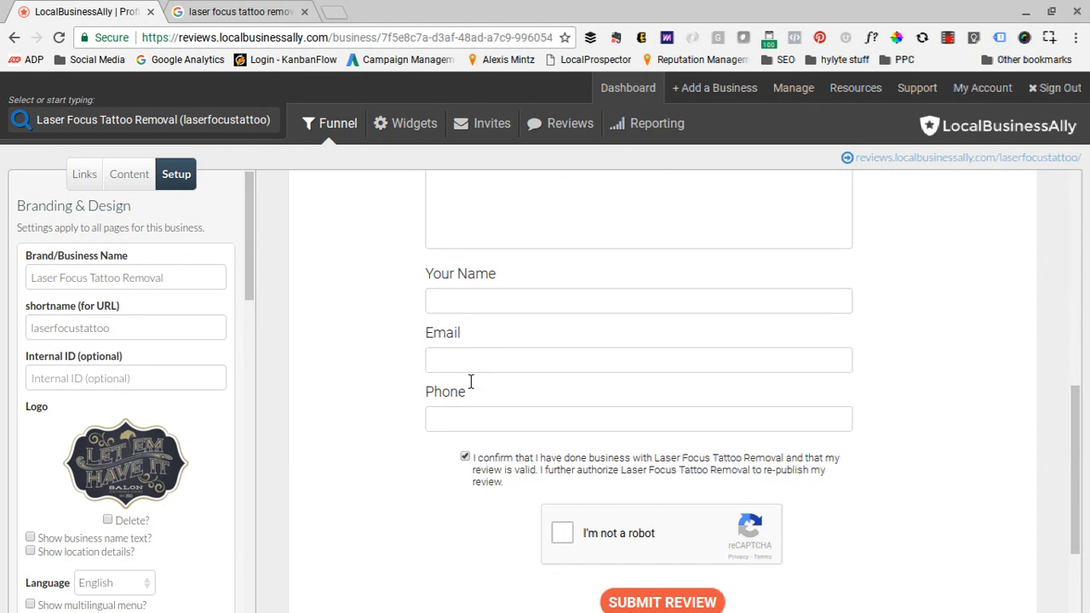
- Review the rest of the preview's review form, covering the CAPTCHA and submit area, the star rating and the experience question
{"action": "scroll", "coordinate": [503, 423], "scroll_direction": "down", "scroll_amount": 1}
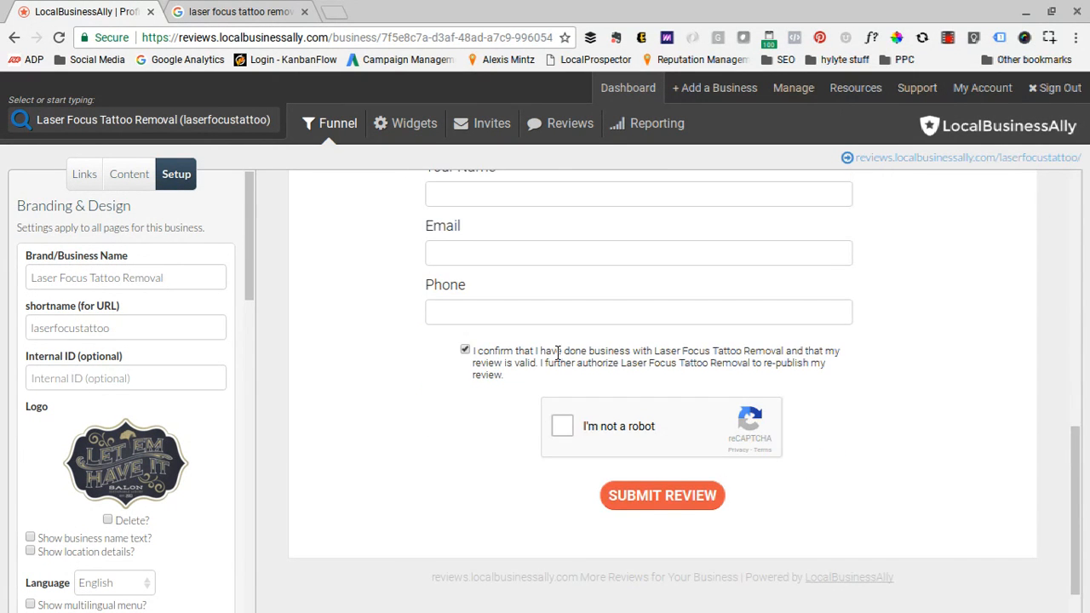
{"action": "scroll", "coordinate": [558, 353], "scroll_direction": "up", "scroll_amount": 3}
{"action": "scroll", "coordinate": [827, 304], "scroll_direction": "down", "scroll_amount": 3}
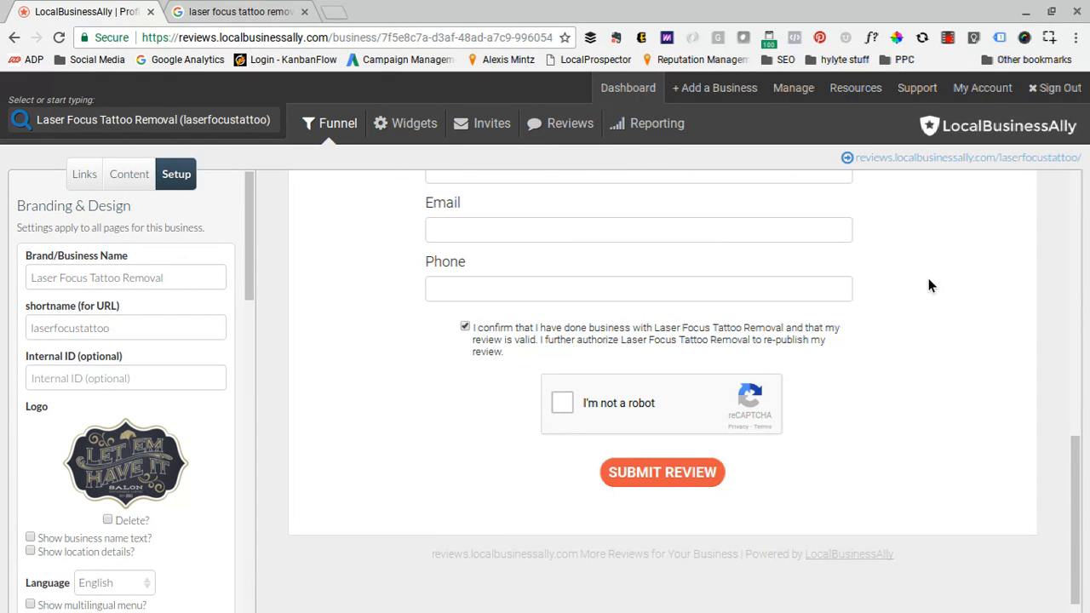
{"action": "scroll", "coordinate": [830, 363], "scroll_direction": "up", "scroll_amount": 3}
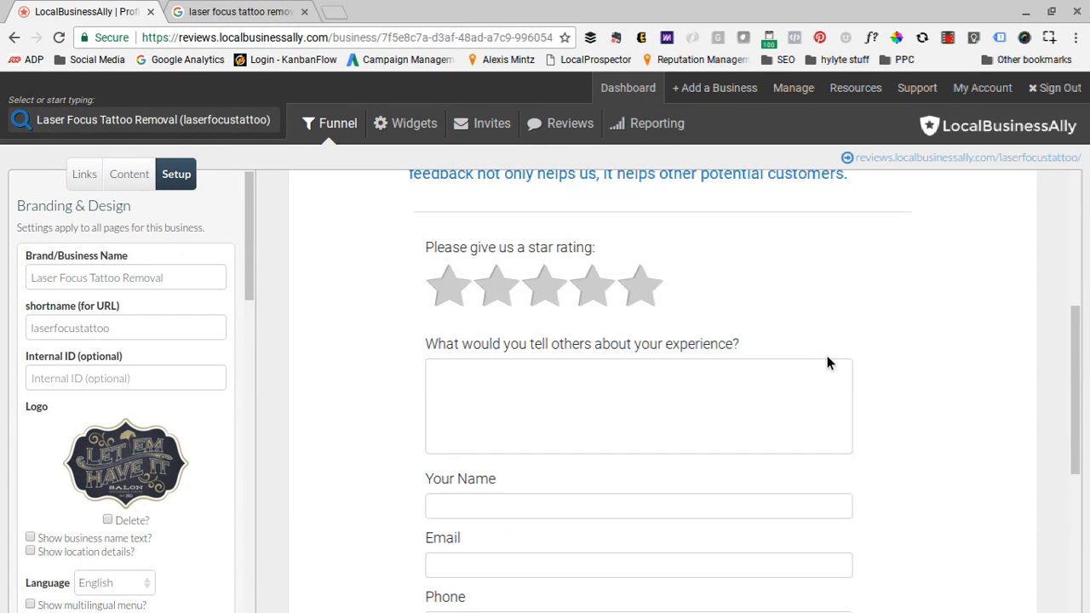
{"action": "scroll", "coordinate": [825, 358], "scroll_direction": "down", "scroll_amount": 1}
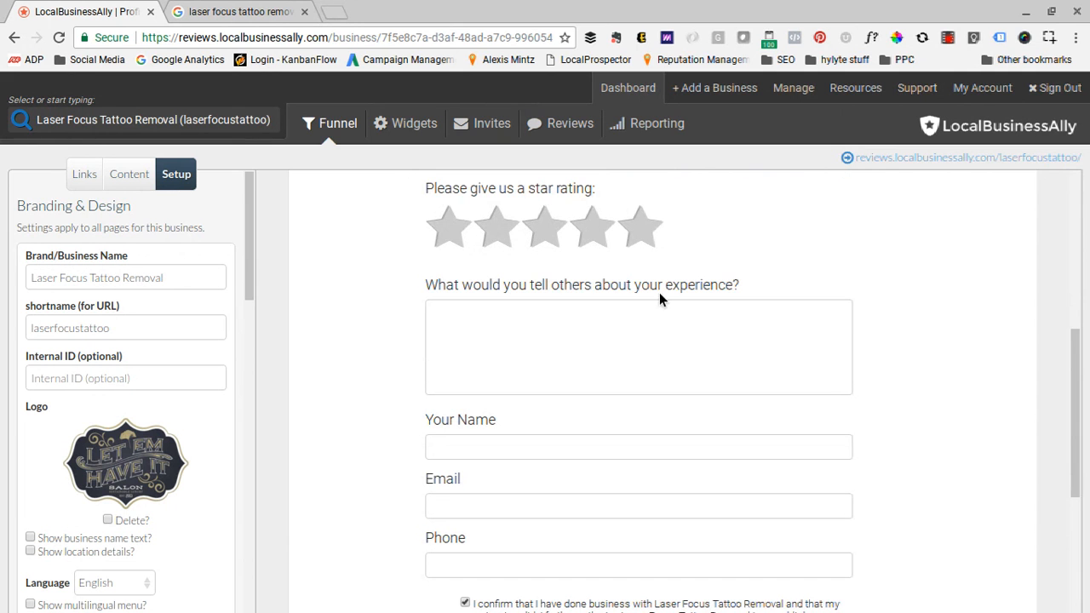
{"action": "double_click", "coordinate": [566, 288]}
{"action": "left_click", "coordinate": [536, 286]}
{"action": "scroll", "coordinate": [348, 409], "scroll_direction": "down", "scroll_amount": 1}
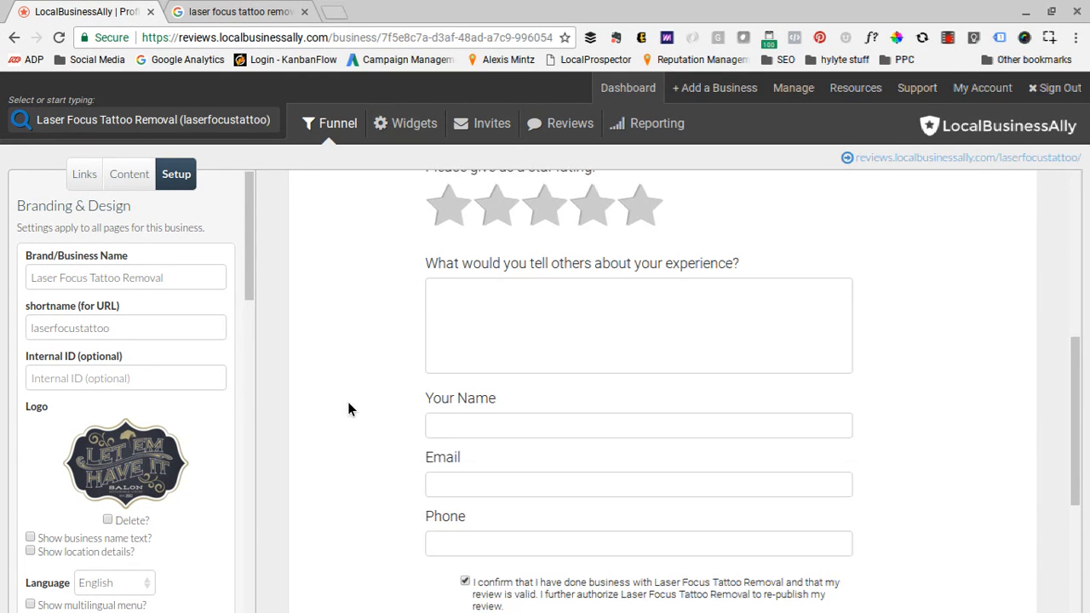
- Look through the remaining setup options, from the page layout and custom code fields to the Powered by link, CAPTCHA, indexing and custom domain settings
{"action": "scroll", "coordinate": [186, 367], "scroll_direction": "down", "scroll_amount": 4}
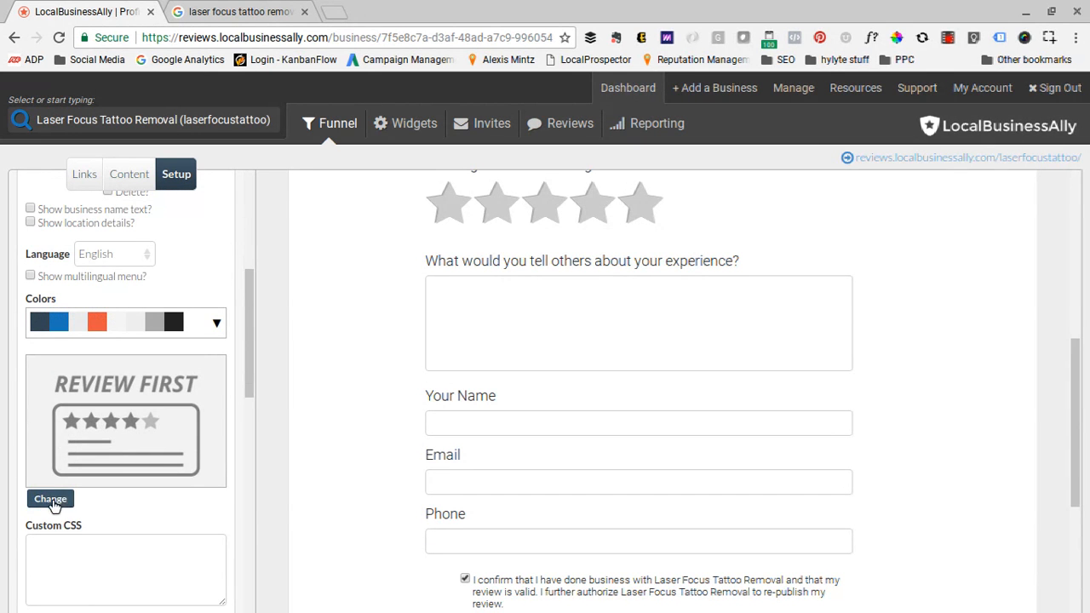
{"action": "left_click", "coordinate": [57, 503]}
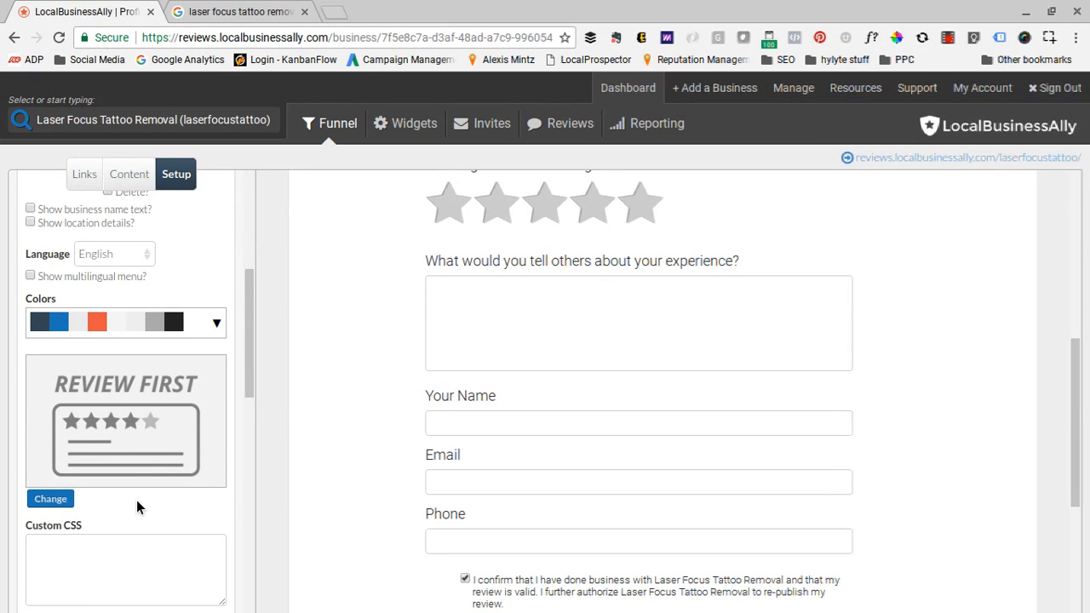
{"action": "scroll", "coordinate": [137, 500], "scroll_direction": "down", "scroll_amount": 2}
{"action": "scroll", "coordinate": [136, 501], "scroll_direction": "down", "scroll_amount": 2}
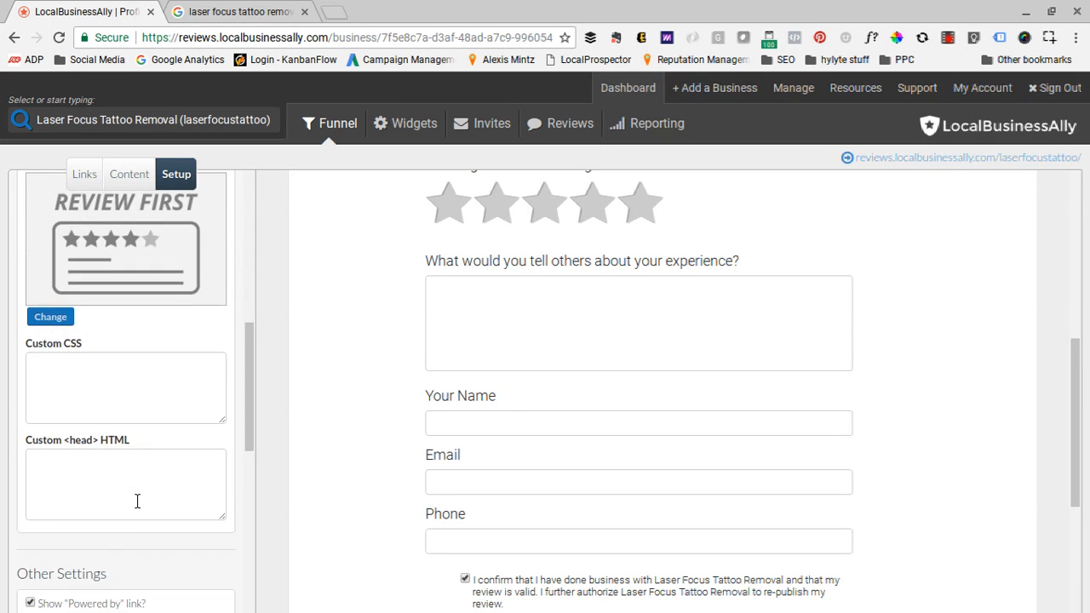
{"action": "scroll", "coordinate": [140, 401], "scroll_direction": "down", "scroll_amount": 3}
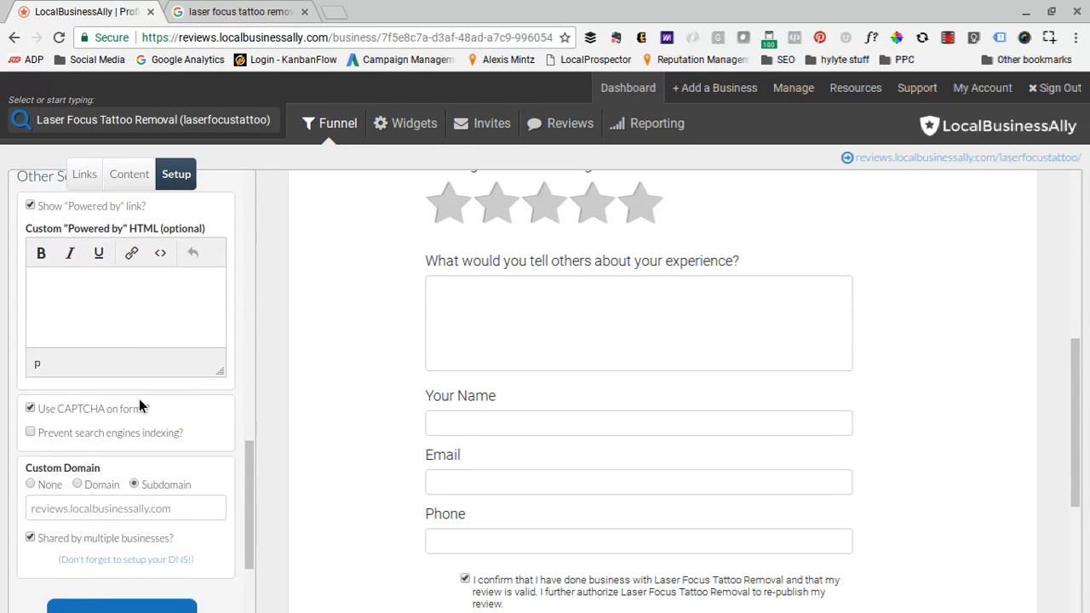
{"action": "scroll", "coordinate": [139, 399], "scroll_direction": "up", "scroll_amount": 10}
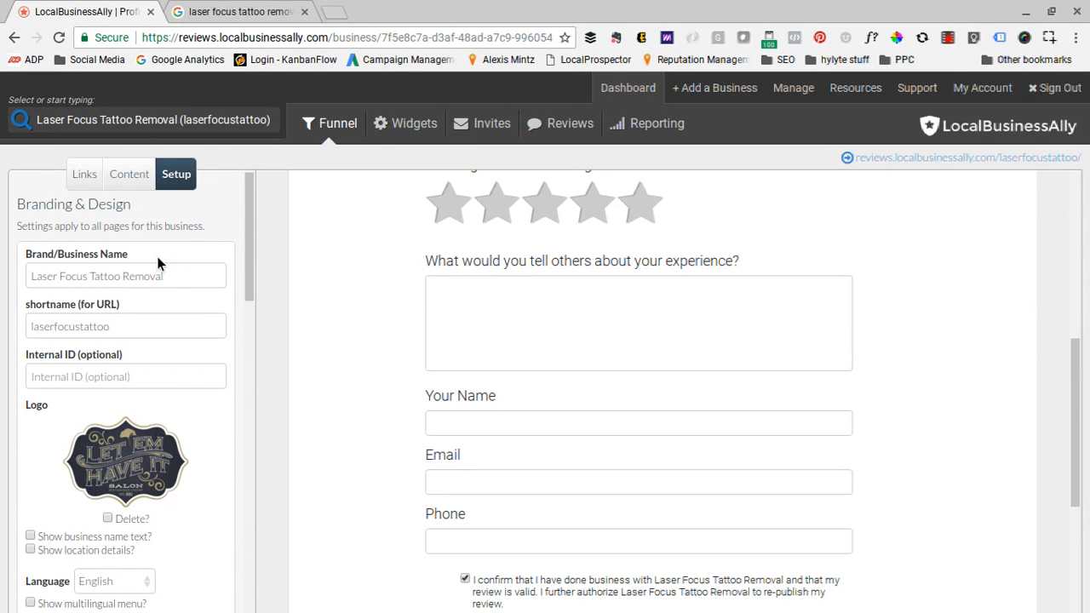
- Open the form for adding a new business and show the profiles whose setup can be copied as a template
{"action": "left_click", "coordinate": [731, 91]}
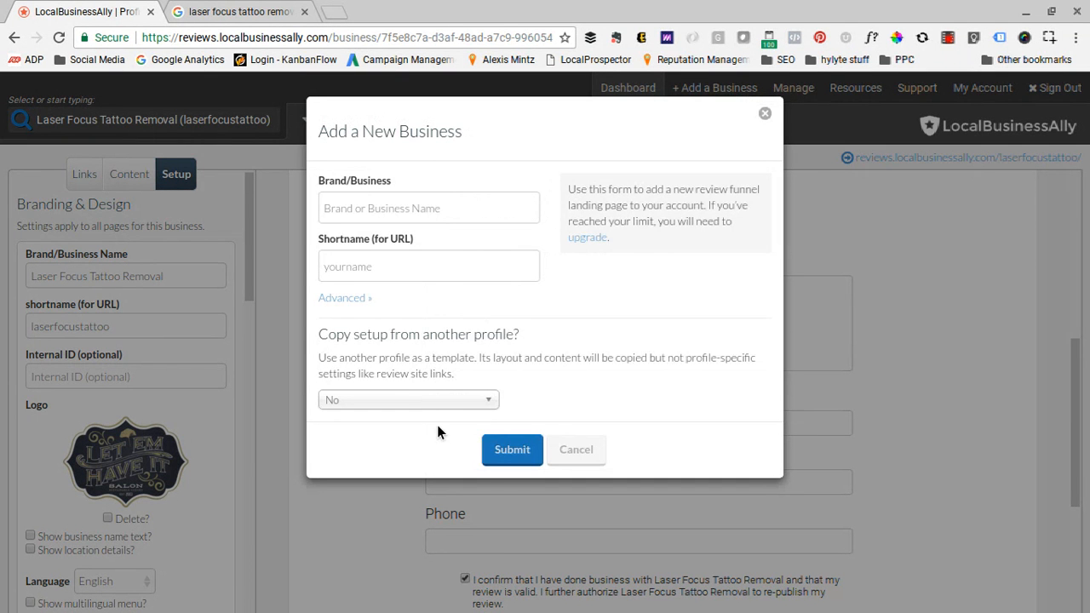
{"action": "left_click", "coordinate": [409, 400]}
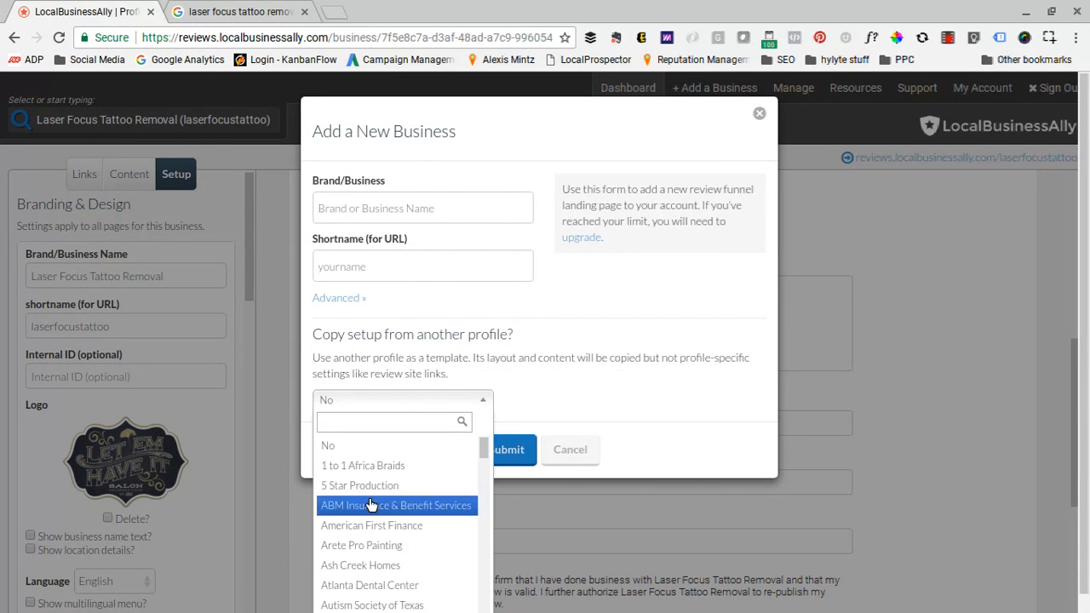